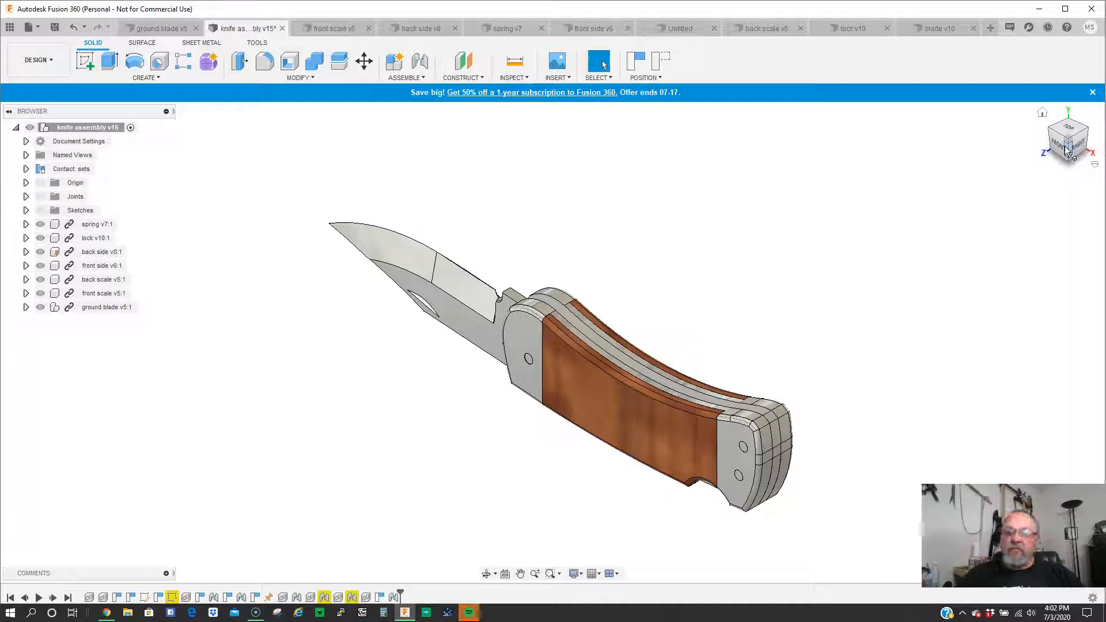
- Hide the front scale and front side components to examine the blade, lock and spring from the front
{"action": "left_click", "coordinate": [1059, 146]}
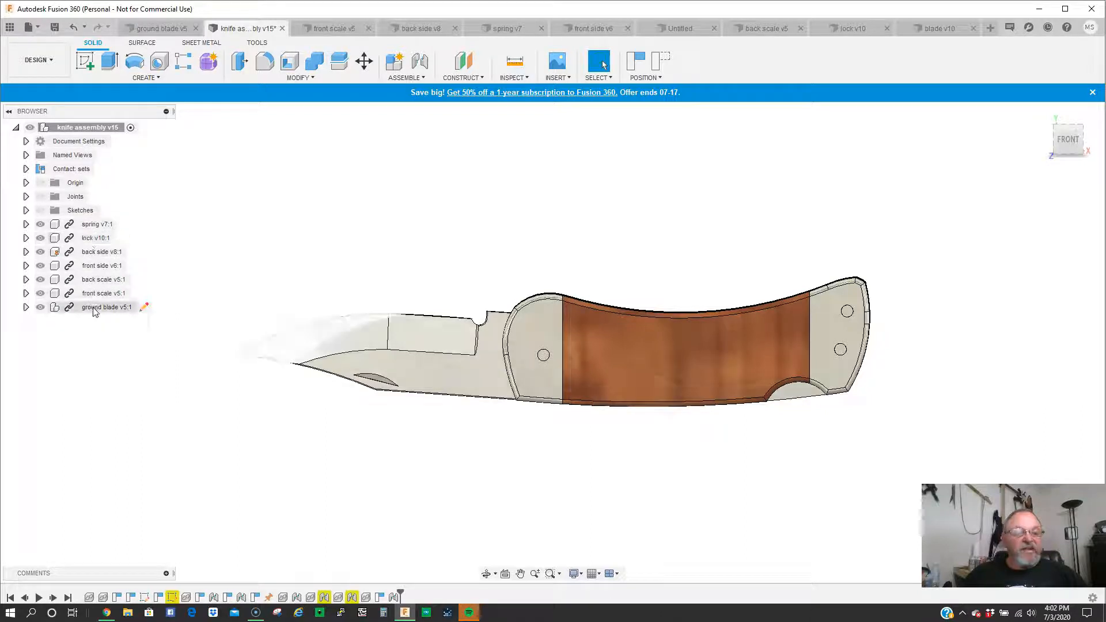
{"action": "left_click", "coordinate": [41, 293]}
{"action": "left_click", "coordinate": [40, 266]}
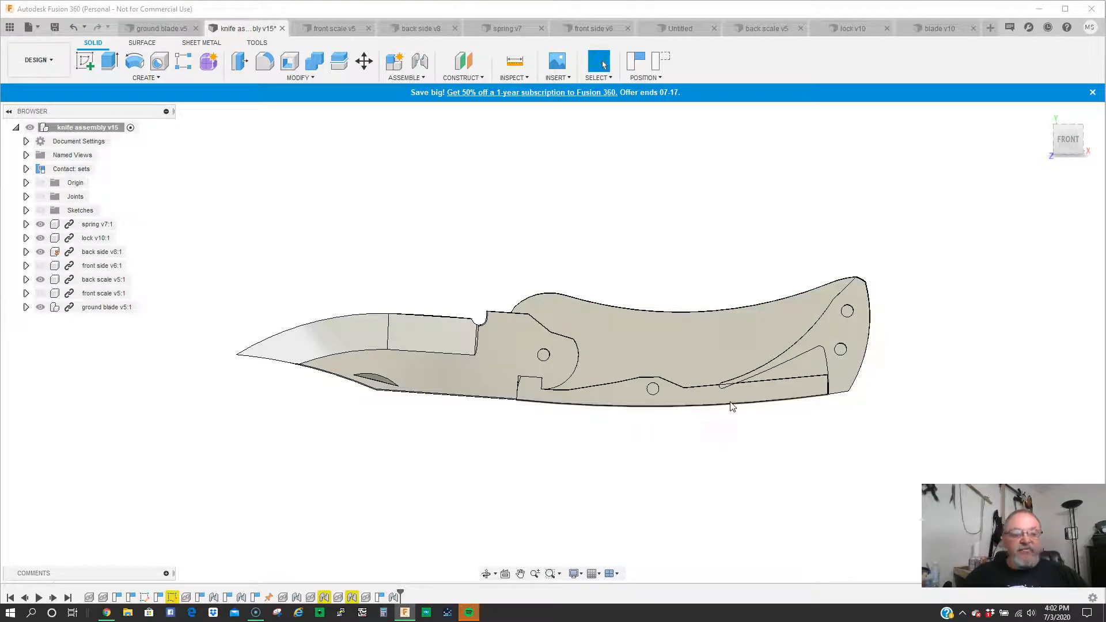
{"action": "scroll", "coordinate": [726, 411], "scroll_direction": "up", "scroll_amount": 2}
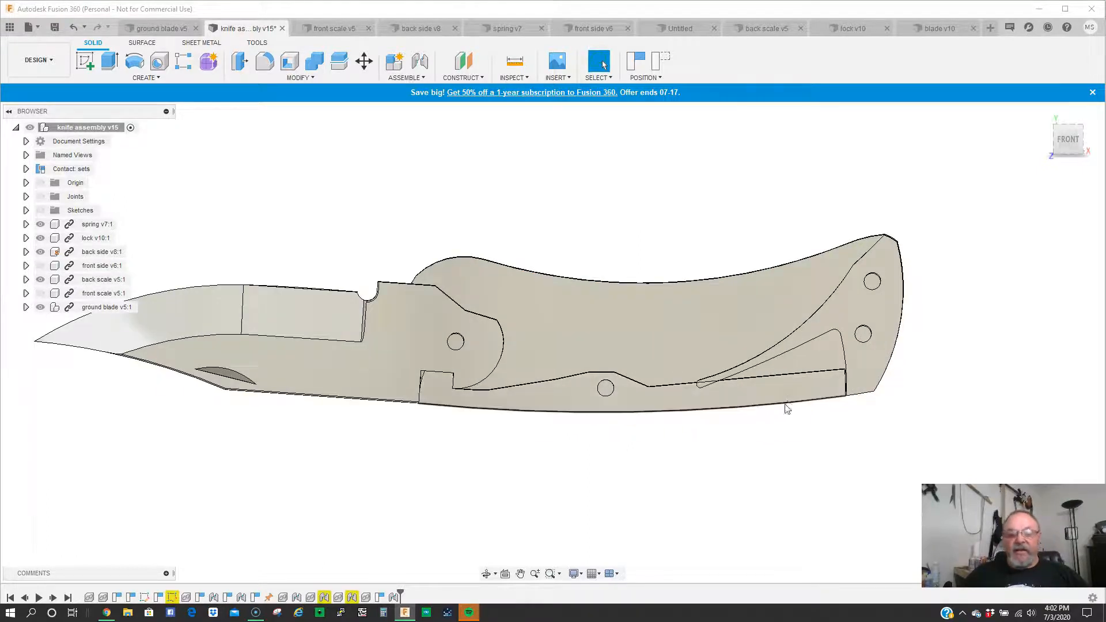
{"action": "mouse_move", "coordinate": [811, 400]}
{"action": "left_mouse_down"}
{"action": "mouse_move", "coordinate": [817, 374]}
{"action": "mouse_move", "coordinate": [819, 397]}
{"action": "left_mouse_up"}
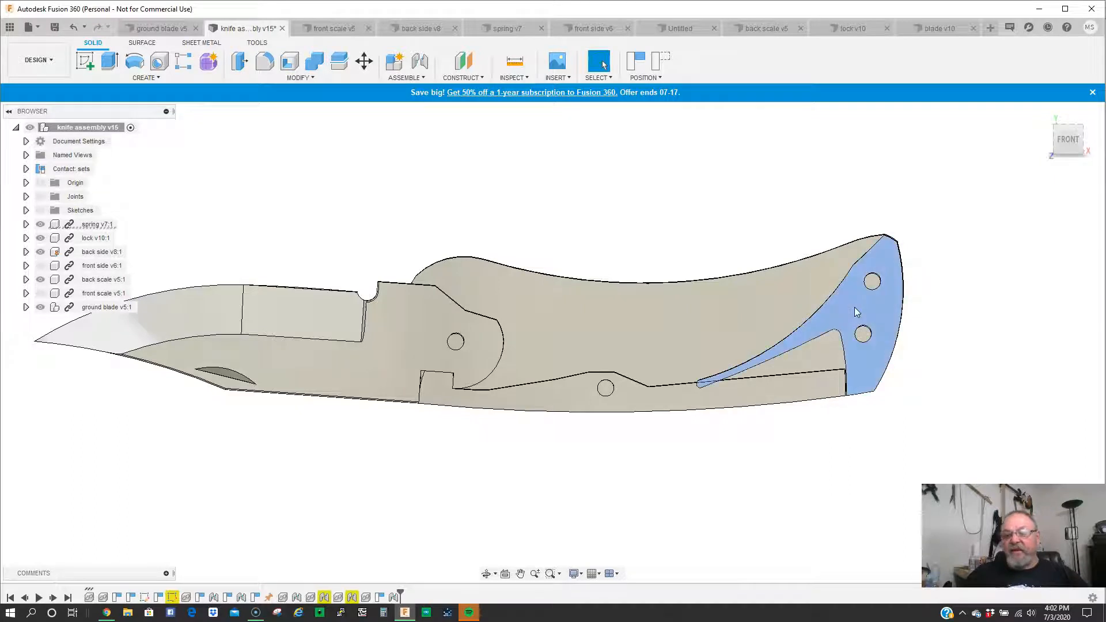
{"action": "left_click", "coordinate": [406, 328]}
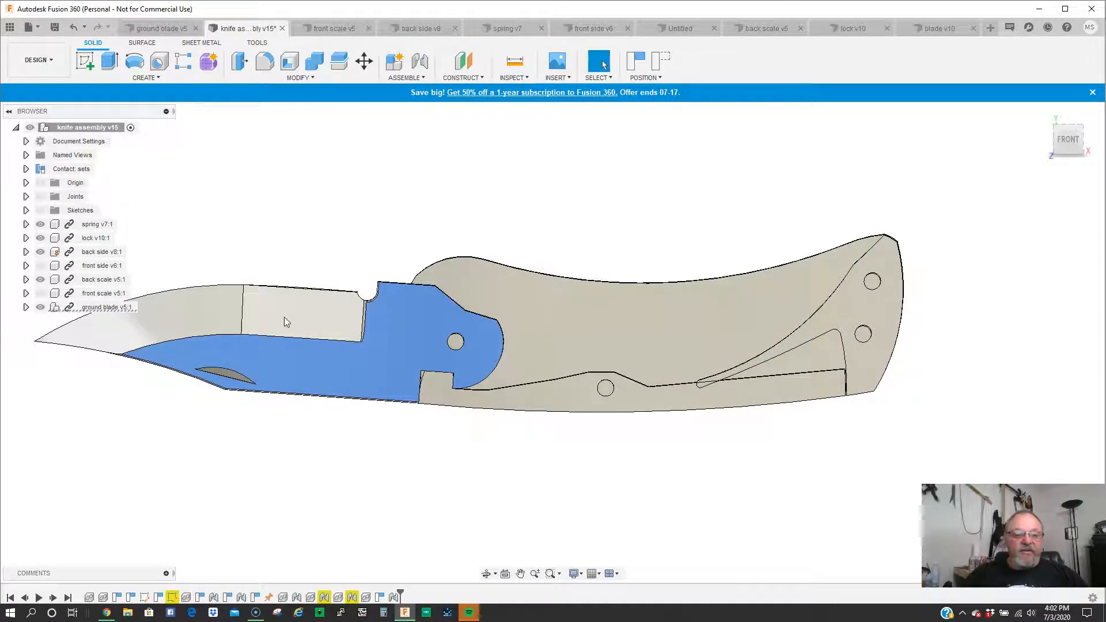
{"action": "key", "text": "Escape"}
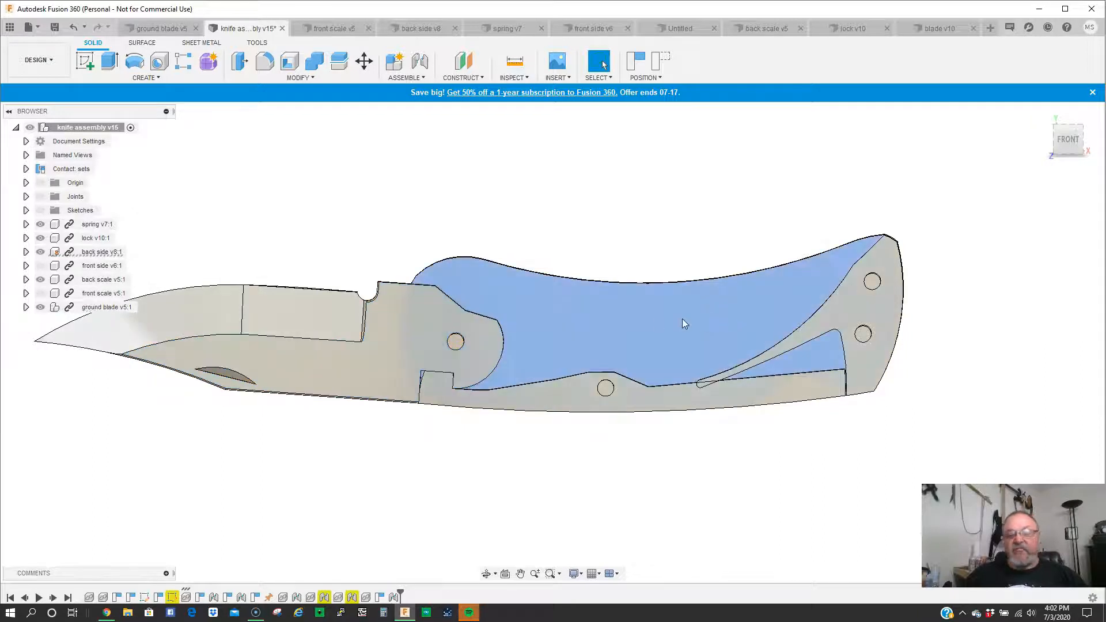
{"action": "left_click", "coordinate": [759, 317]}
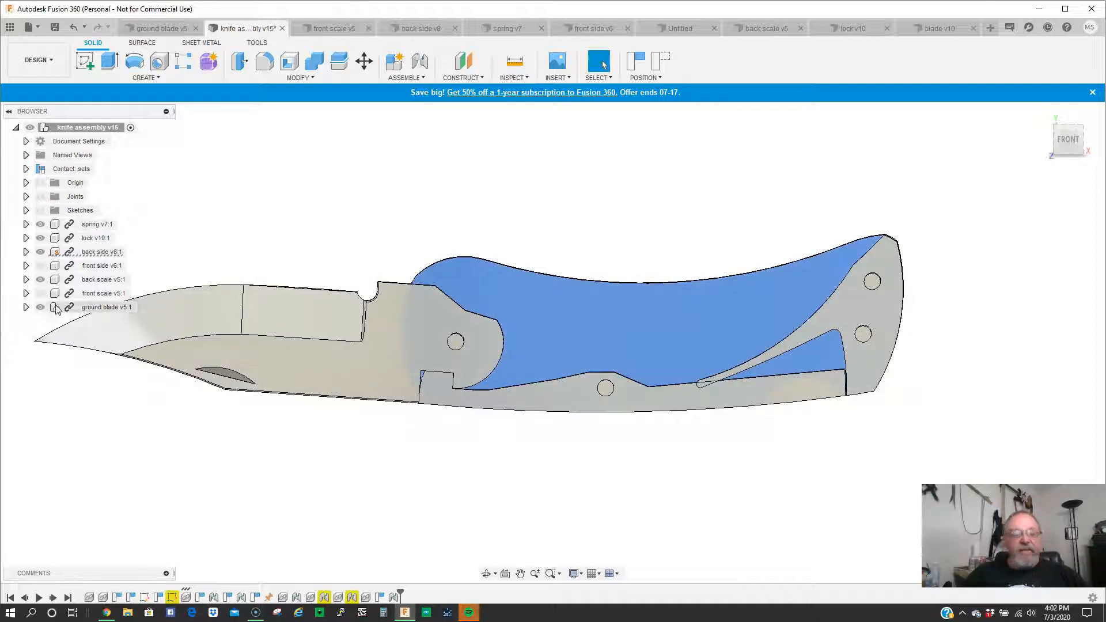
- Hide the ground blade, lock and spring components and inspect both faces of the back side and back scale
{"action": "left_click", "coordinate": [40, 308]}
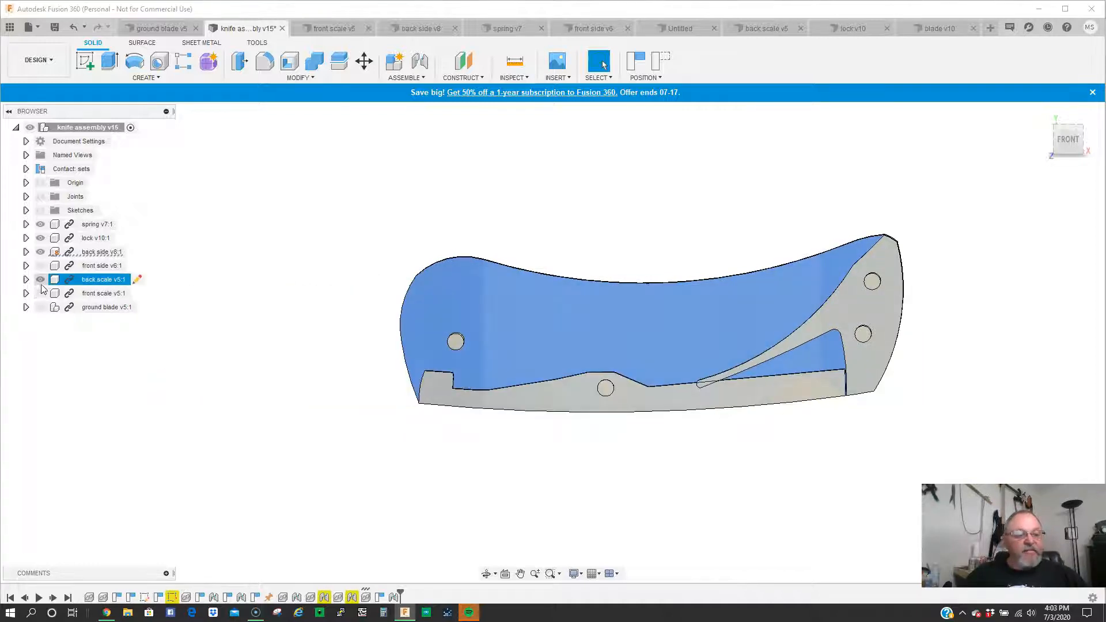
{"action": "left_click", "coordinate": [40, 238]}
{"action": "left_click", "coordinate": [40, 224]}
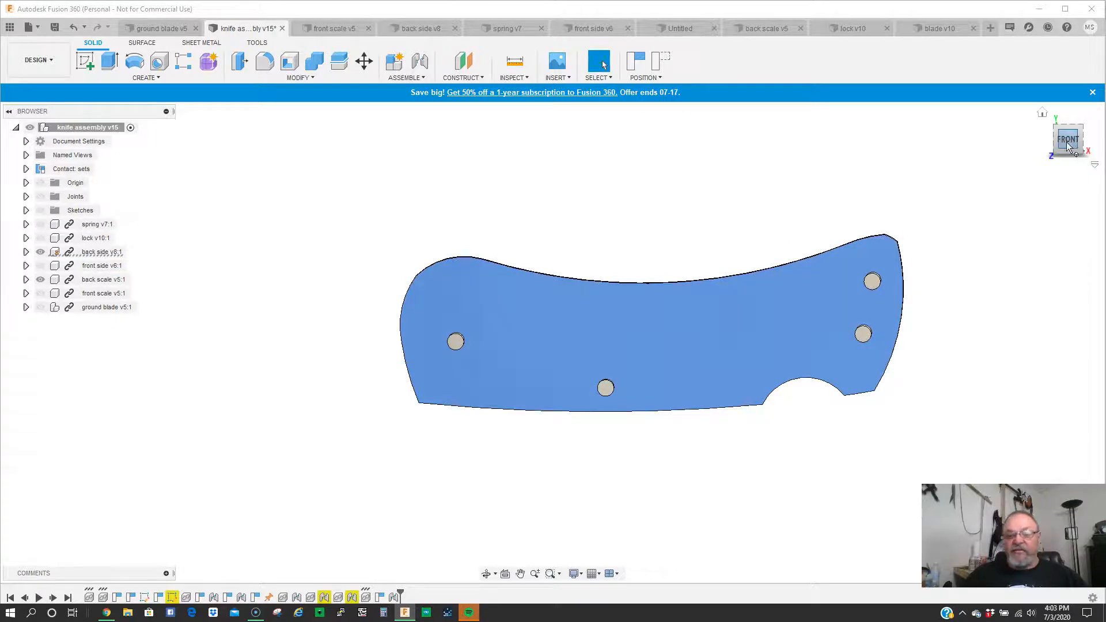
{"action": "left_click", "coordinate": [1064, 163]}
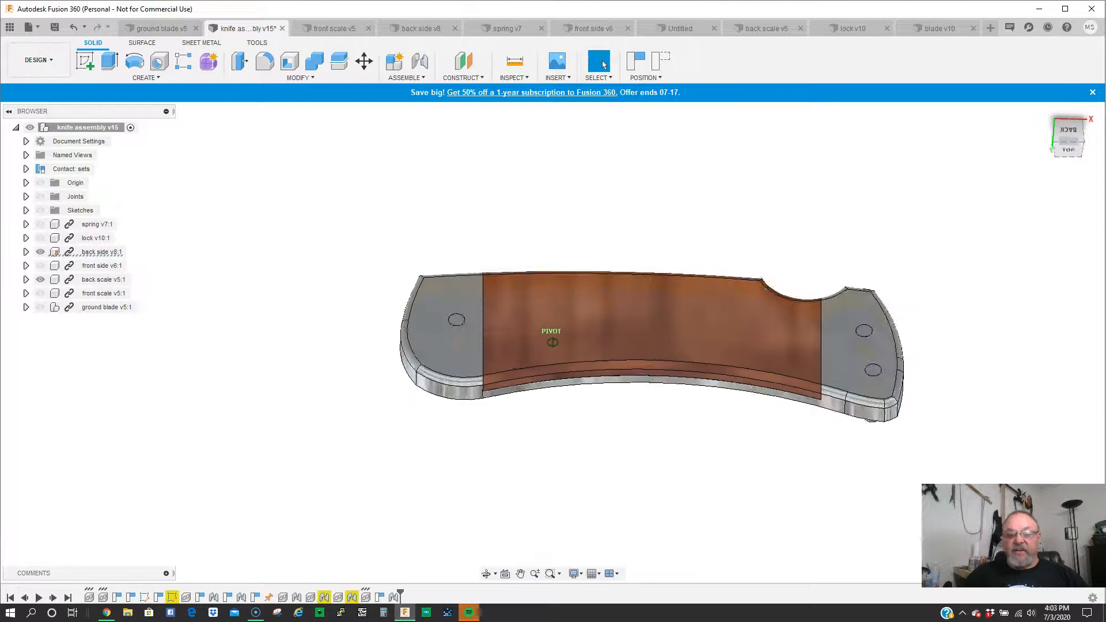
{"action": "mouse_move", "coordinate": [539, 426]}
{"action": "middle_mouse_down", "text": "shift"}
{"action": "mouse_move", "coordinate": [539, 449]}
{"action": "mouse_move", "coordinate": [538, 234]}
{"action": "middle_mouse_up", "text": "shift"}
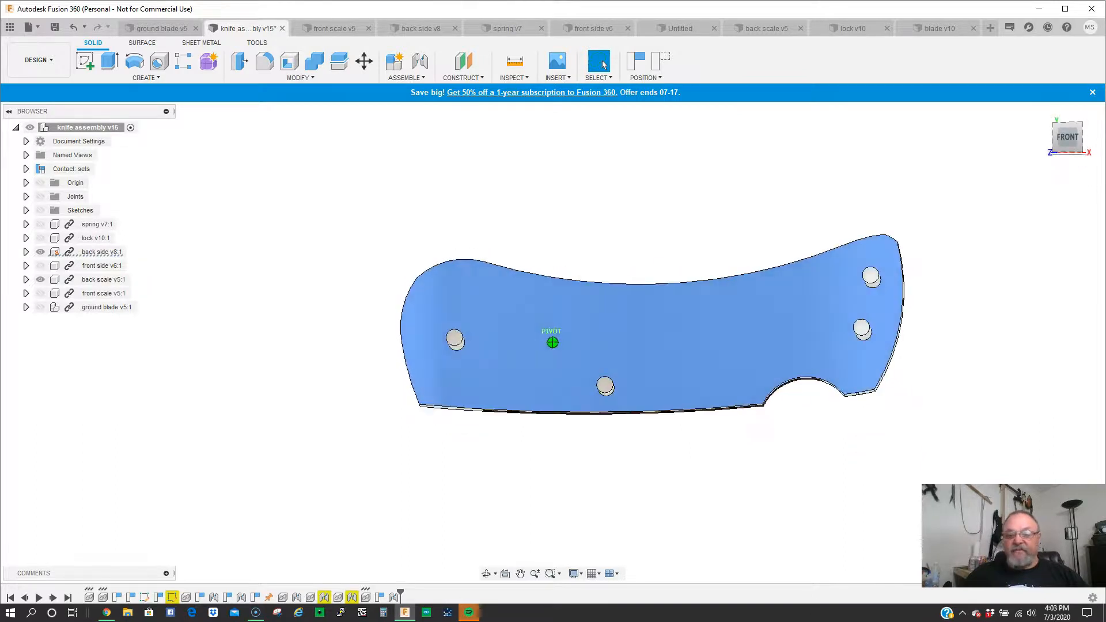
- Show the ground blade, lock and spring components again, keeping the front side hidden
{"action": "left_click", "coordinate": [47, 295]}
{"action": "left_click", "coordinate": [46, 308]}
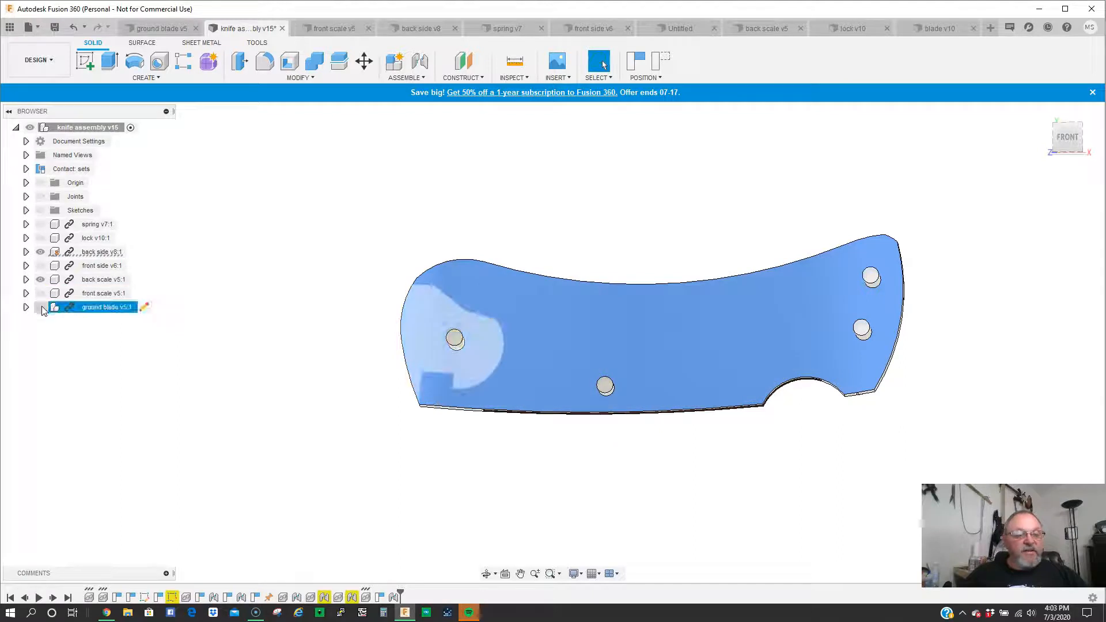
{"action": "left_click", "coordinate": [41, 308]}
{"action": "left_click", "coordinate": [38, 267]}
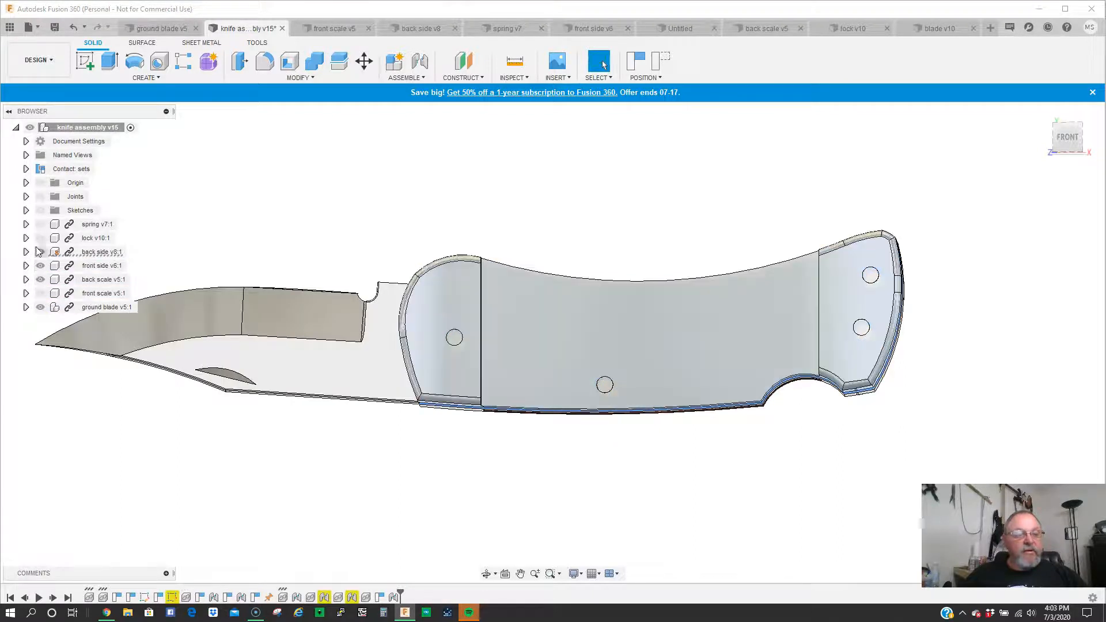
{"action": "left_click", "coordinate": [38, 266]}
{"action": "left_click", "coordinate": [40, 238]}
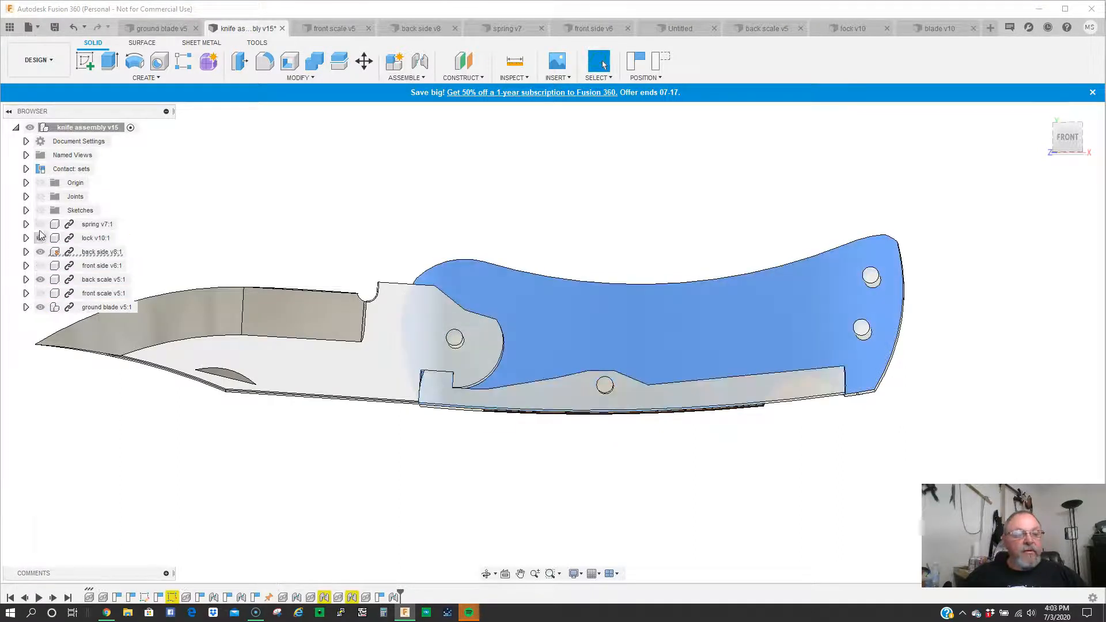
{"action": "left_click", "coordinate": [39, 225]}
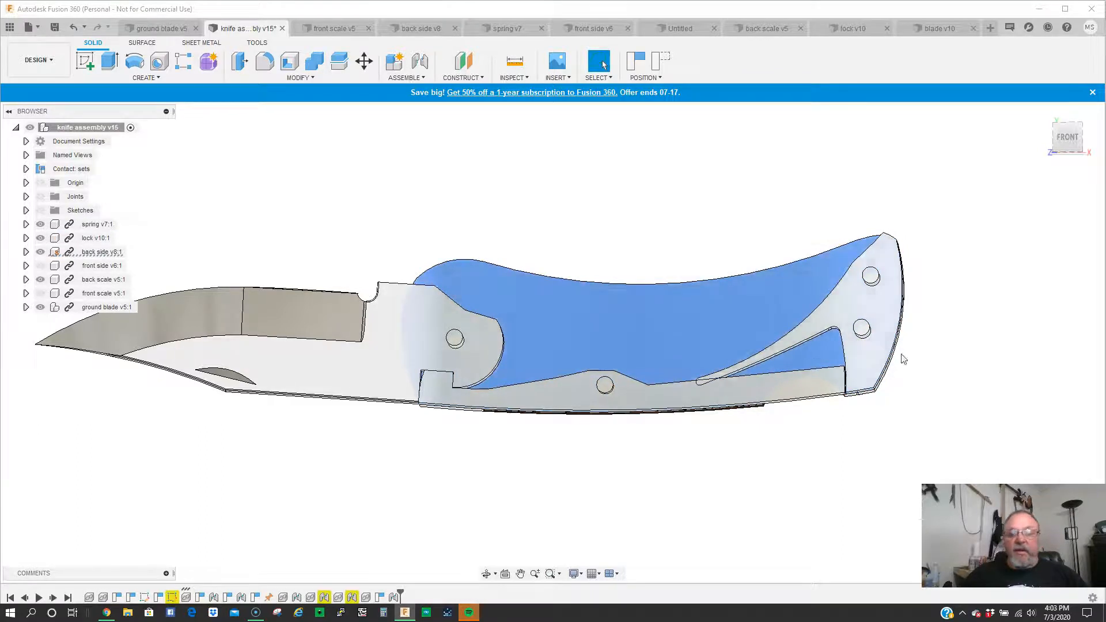
- Pivot the lock about its pin and nudge the blade to test how the lock releases and engages
{"action": "scroll", "coordinate": [818, 418], "scroll_direction": "down", "scroll_amount": 2}
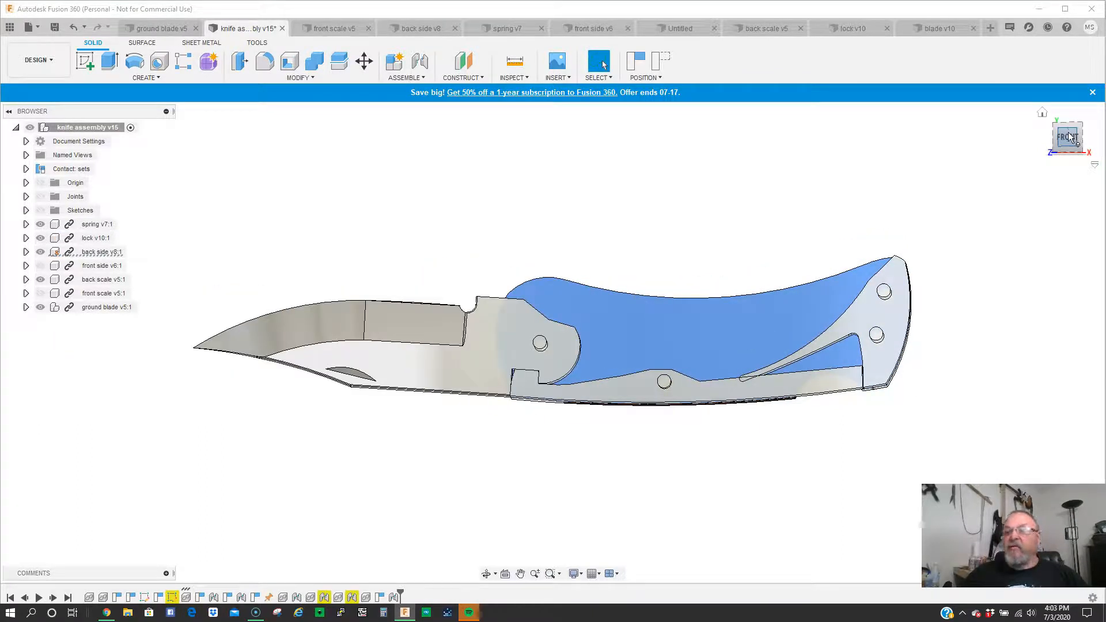
{"action": "left_click", "coordinate": [1063, 147]}
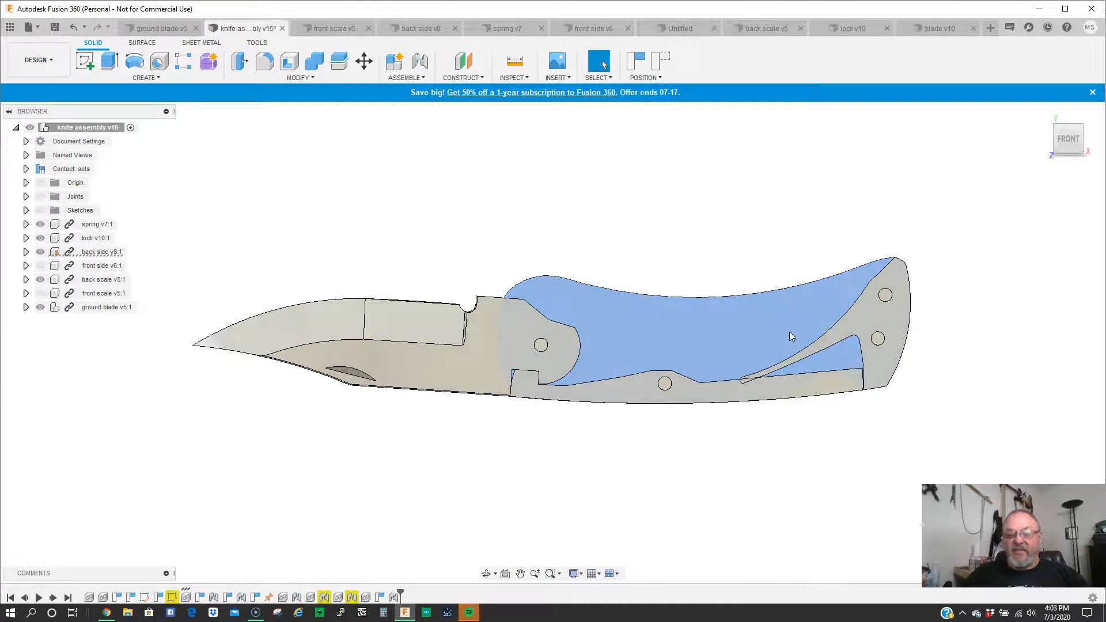
{"action": "left_click", "coordinate": [694, 338]}
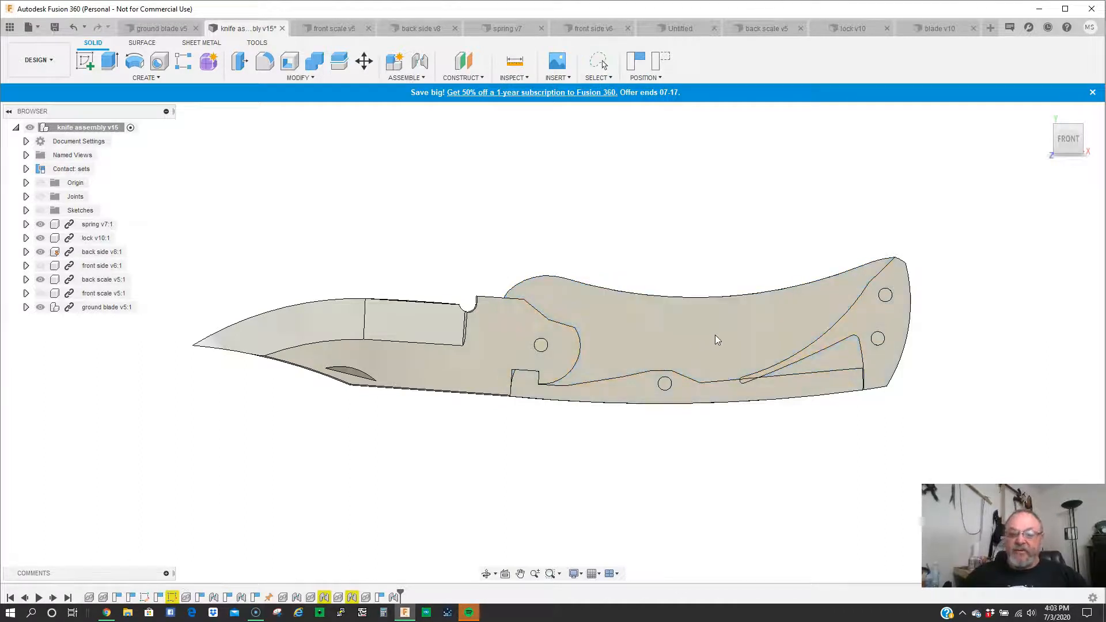
{"action": "left_click", "coordinate": [693, 322]}
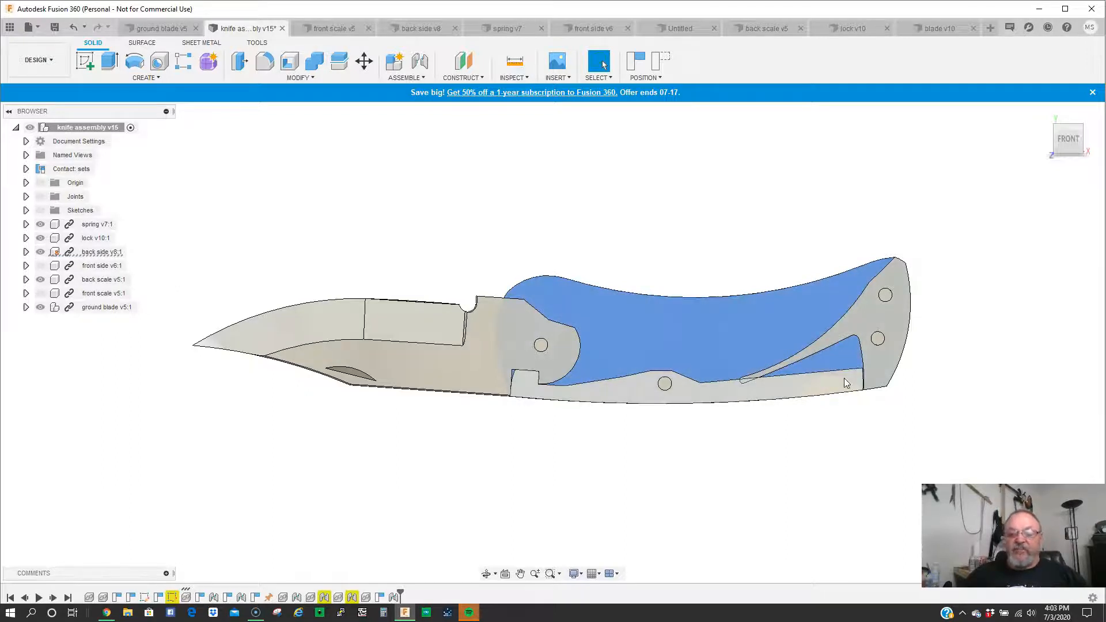
{"action": "key", "text": "Escape"}
{"action": "left_click_drag", "start_coordinate": [843, 376], "coordinate": [841, 360]}
{"action": "left_click_drag", "start_coordinate": [371, 339], "coordinate": [410, 361]}
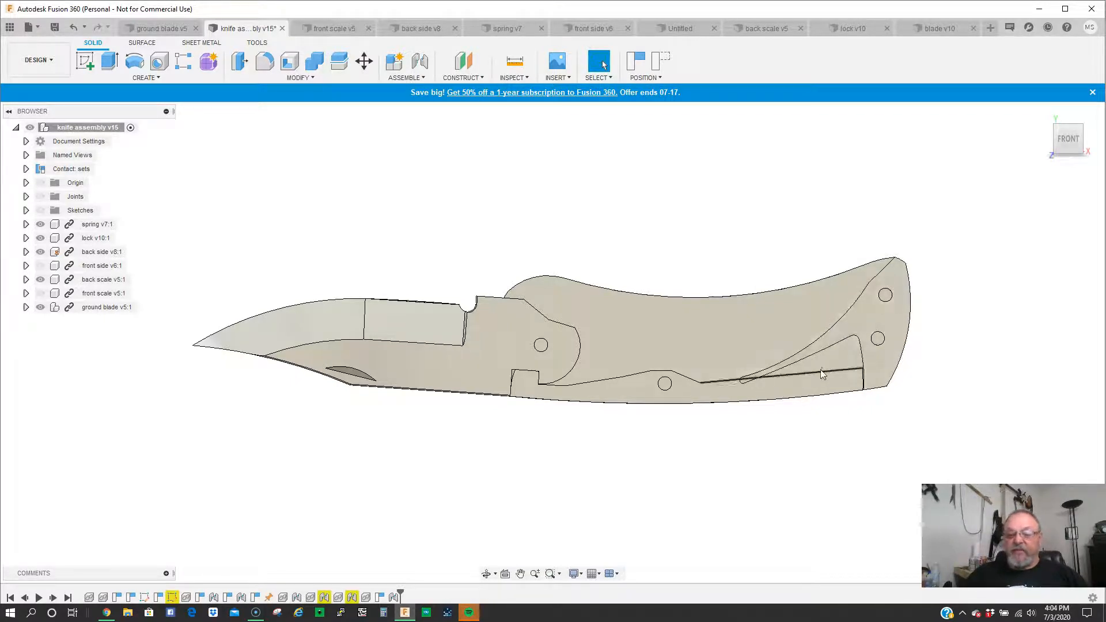
{"action": "mouse_move", "coordinate": [848, 386]}
{"action": "left_mouse_down"}
{"action": "mouse_move", "coordinate": [848, 363]}
{"action": "mouse_move", "coordinate": [842, 392]}
{"action": "left_mouse_up"}
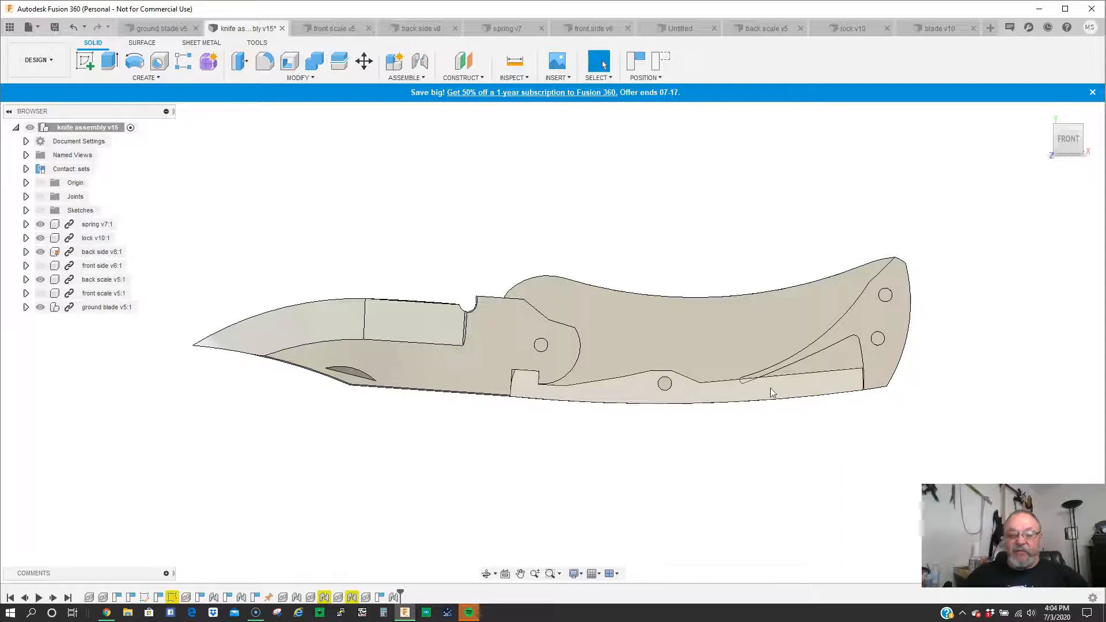
{"action": "mouse_move", "coordinate": [846, 383]}
{"action": "left_mouse_down"}
{"action": "mouse_move", "coordinate": [853, 364]}
{"action": "mouse_move", "coordinate": [850, 382]}
{"action": "left_mouse_up"}
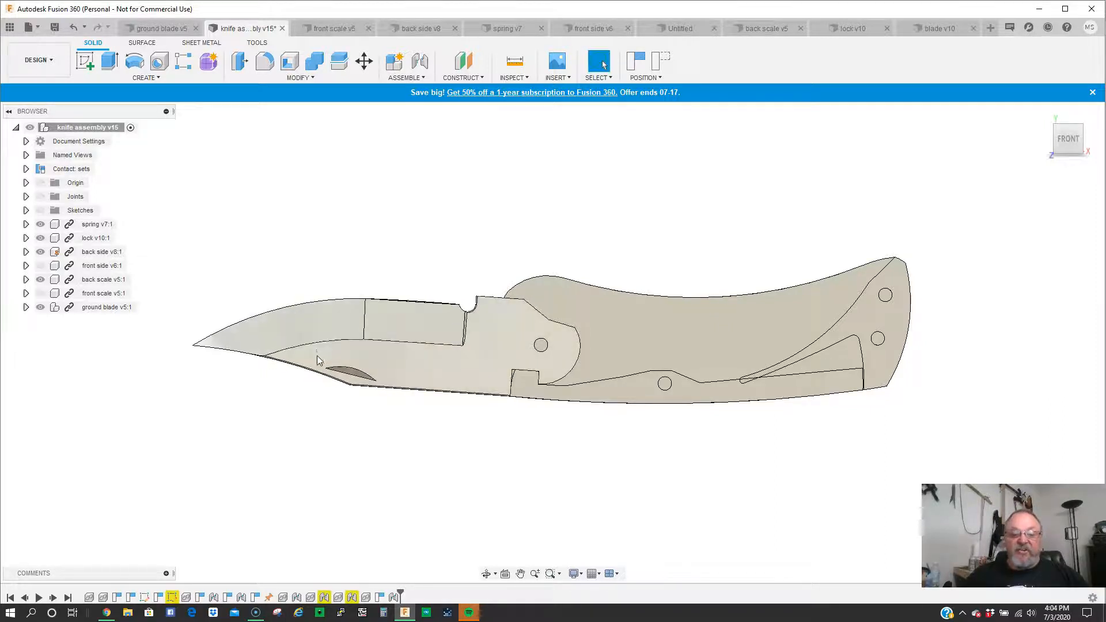
- Swing the blade about its pivot pin from the open position until it is folded into the handle
{"action": "left_click_drag", "start_coordinate": [316, 359], "coordinate": [323, 326]}
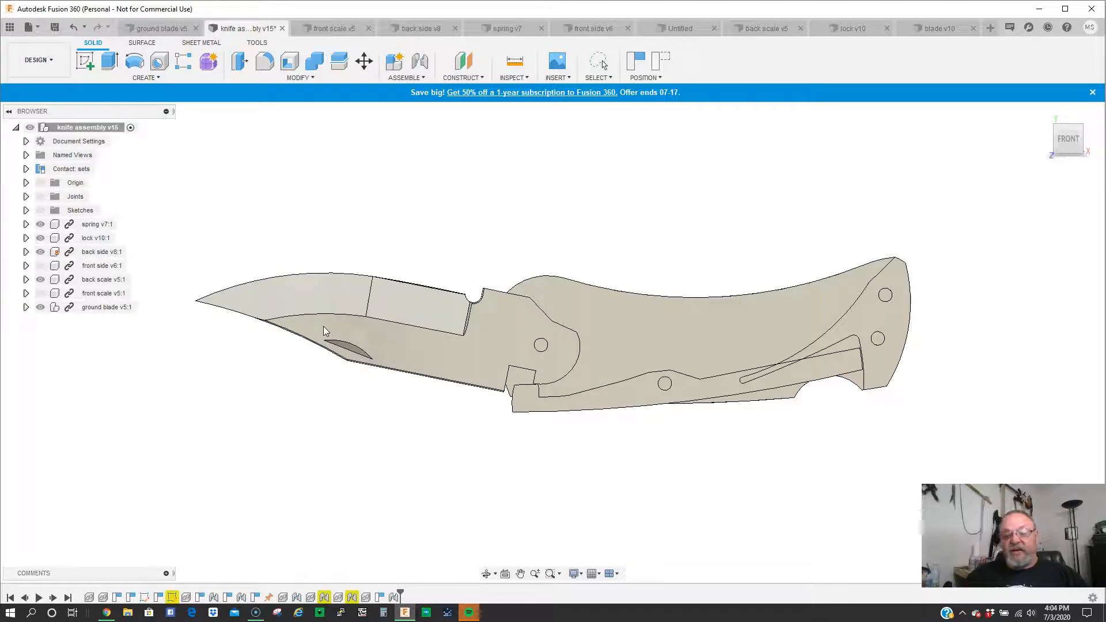
{"action": "left_click_drag", "start_coordinate": [324, 327], "coordinate": [481, 204]}
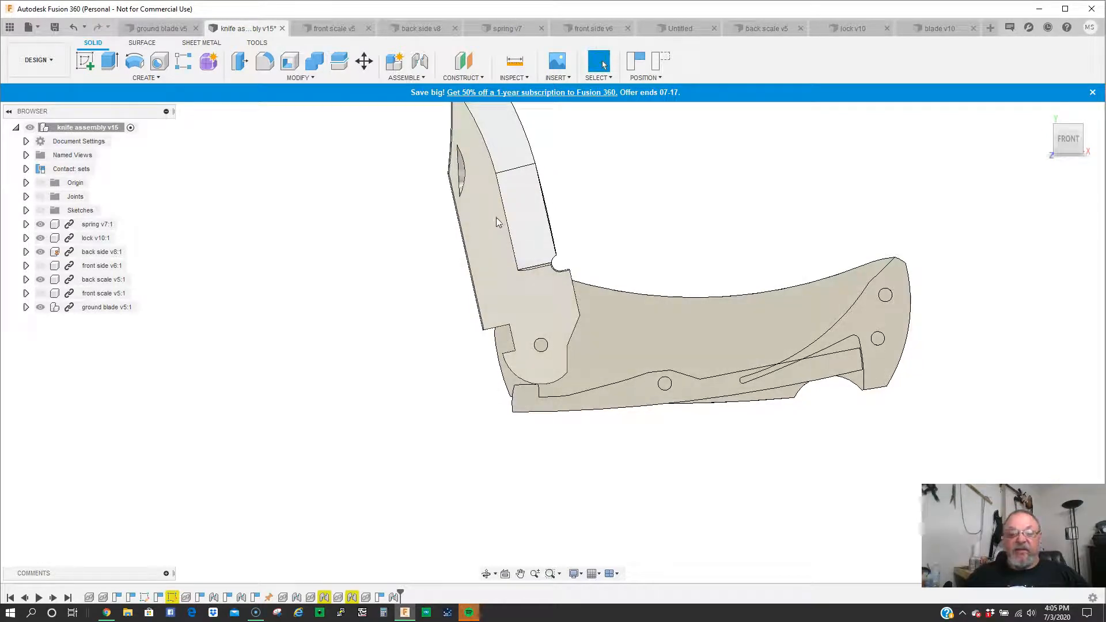
{"action": "left_click_drag", "start_coordinate": [493, 219], "coordinate": [490, 381]}
{"action": "left_click_drag", "start_coordinate": [668, 336], "coordinate": [690, 314]}
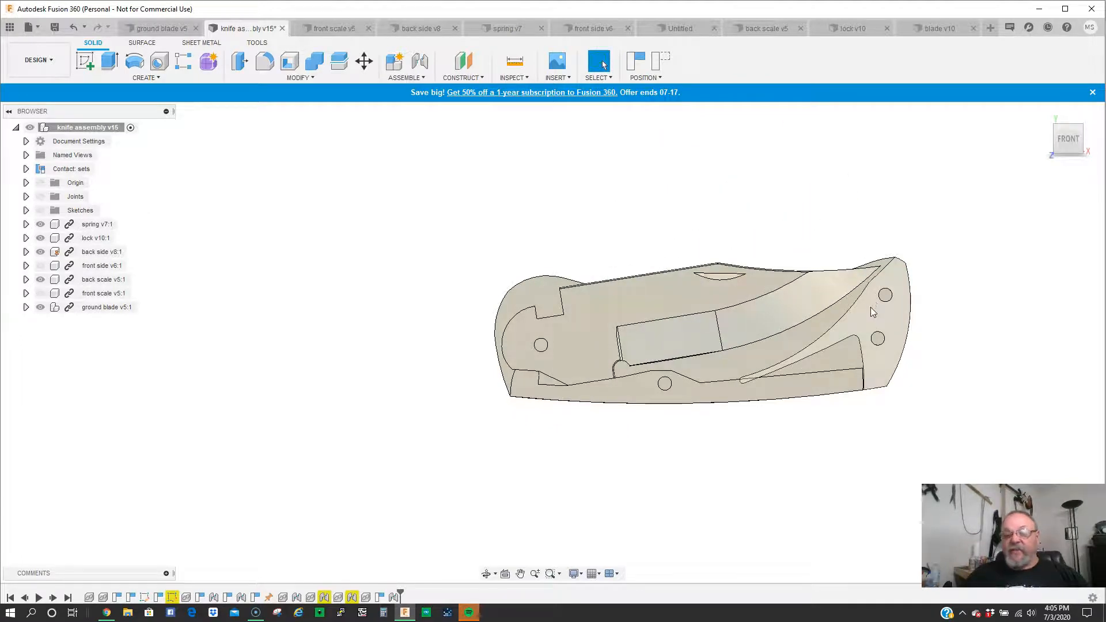
- Move the folded blade slightly against the lock and swing it back out to the fully open position
{"action": "left_click", "coordinate": [767, 285]}
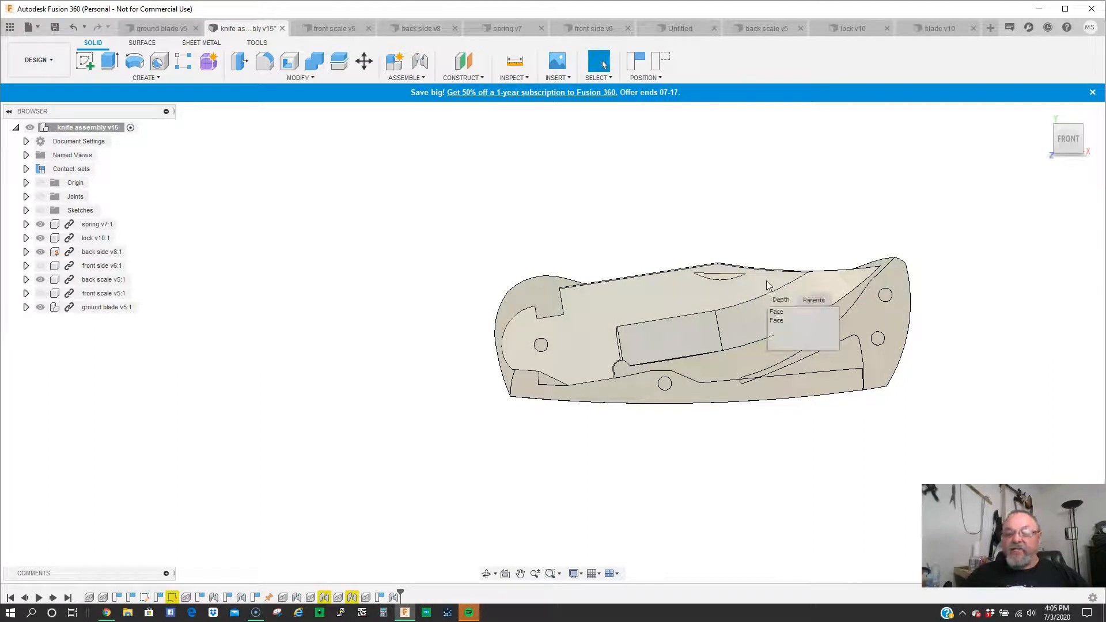
{"action": "left_click_drag", "start_coordinate": [744, 286], "coordinate": [724, 397]}
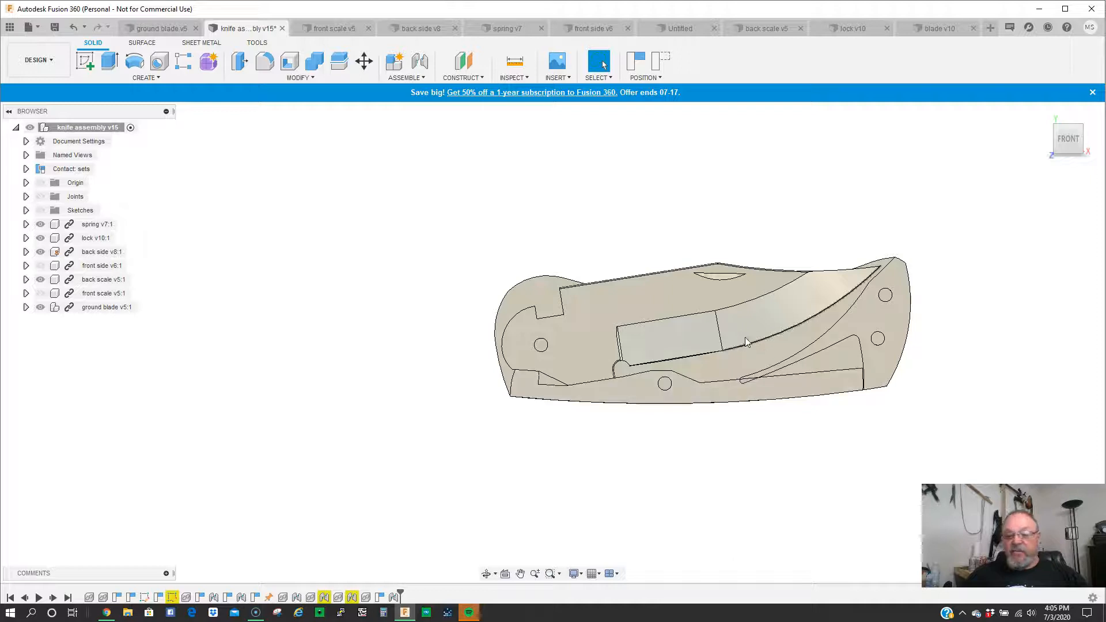
{"action": "mouse_move", "coordinate": [673, 284]}
{"action": "left_mouse_down"}
{"action": "mouse_move", "coordinate": [676, 271]}
{"action": "mouse_move", "coordinate": [682, 292]}
{"action": "mouse_move", "coordinate": [682, 260]}
{"action": "mouse_move", "coordinate": [687, 301]}
{"action": "left_mouse_up"}
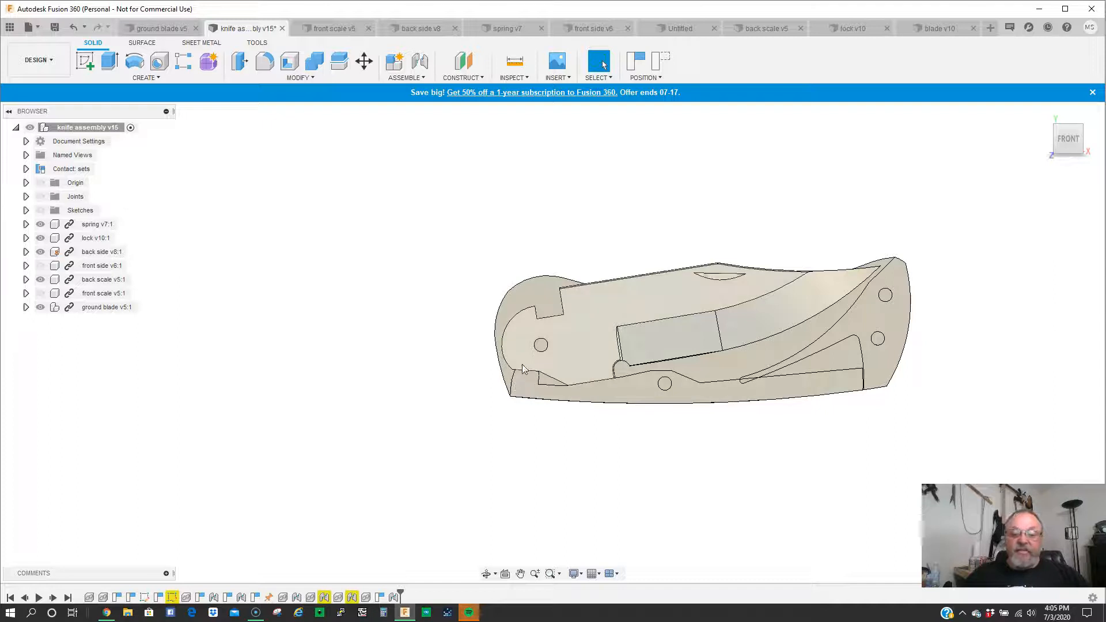
{"action": "left_click_drag", "start_coordinate": [665, 306], "coordinate": [699, 278]}
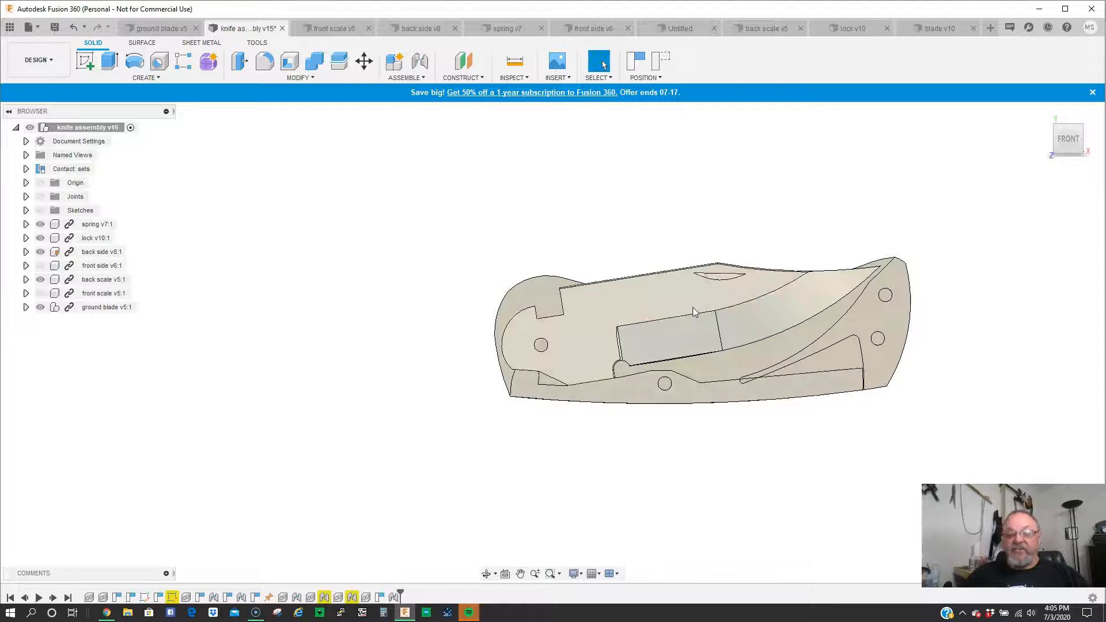
{"action": "left_click_drag", "start_coordinate": [686, 296], "coordinate": [447, 350]}
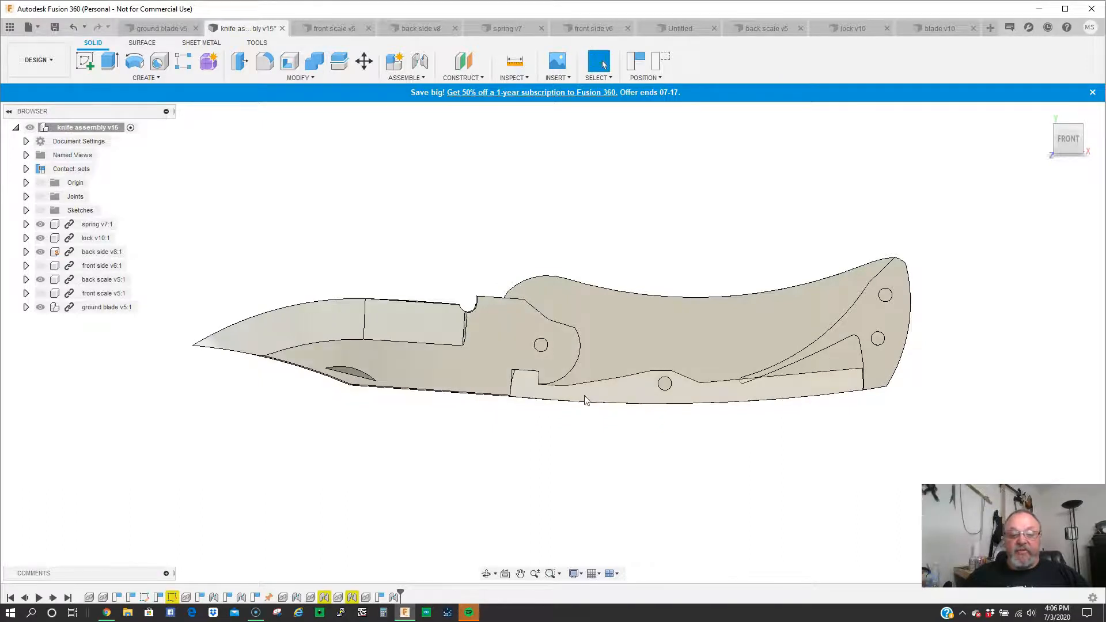
{"action": "left_click_drag", "start_coordinate": [385, 361], "coordinate": [417, 373]}
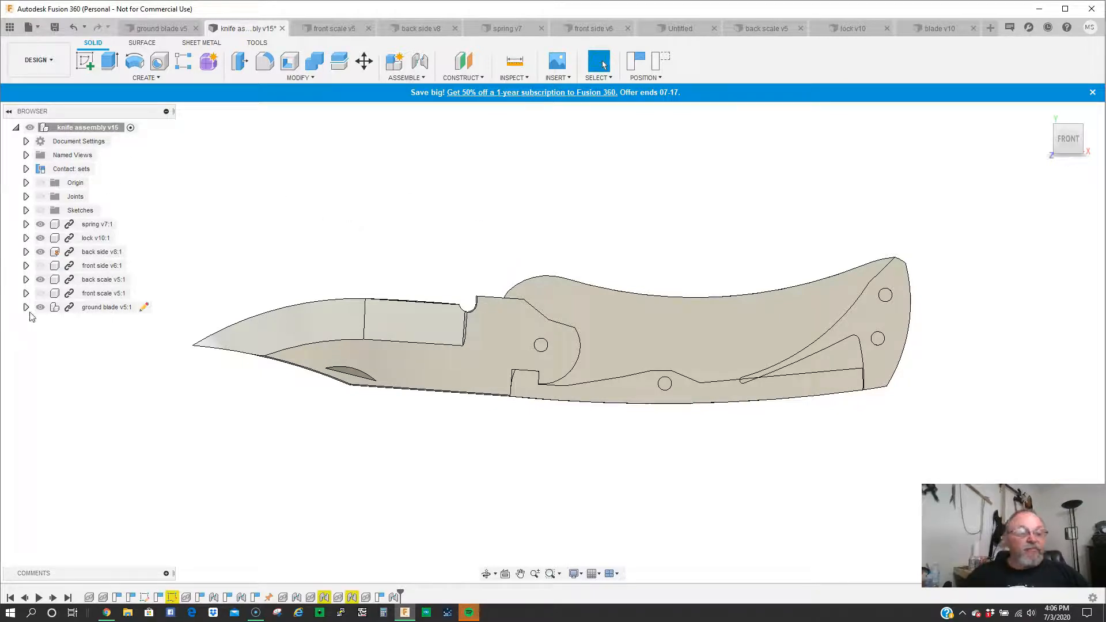
- Show the front scale and front side components and switch the knife assembly to the Render workspace
{"action": "left_click", "coordinate": [40, 294]}
{"action": "left_click", "coordinate": [40, 267]}
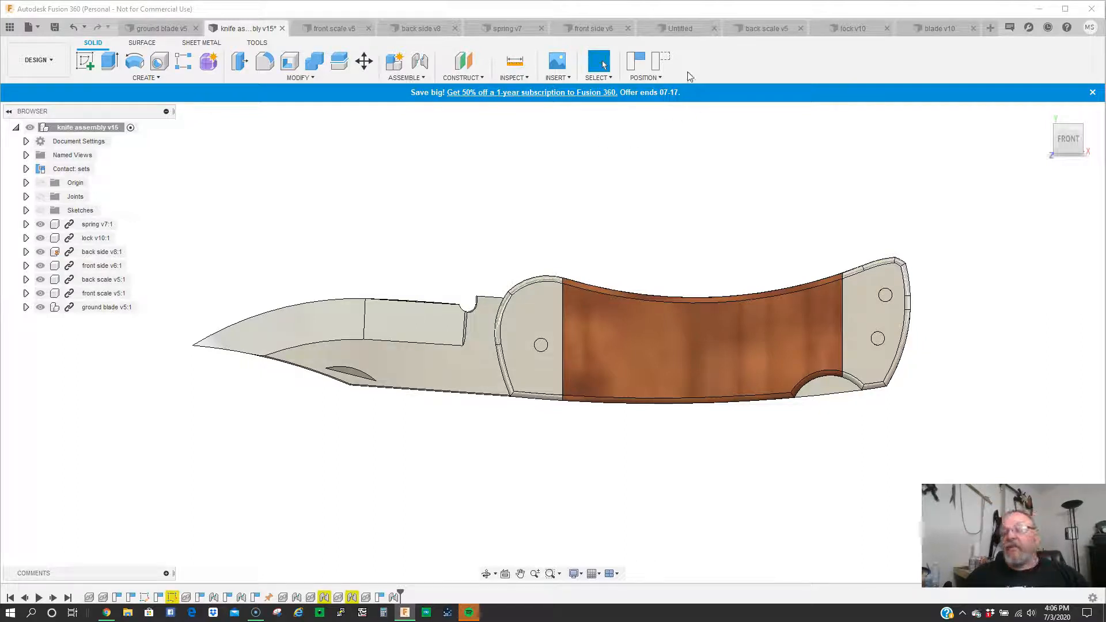
{"action": "left_click", "coordinate": [37, 60]}
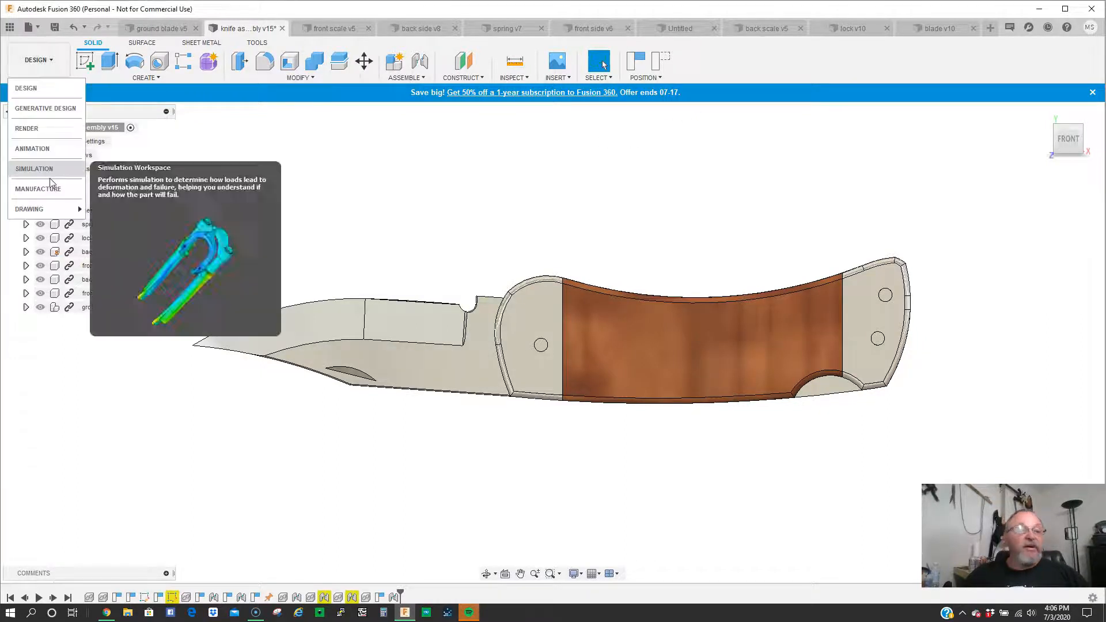
{"action": "left_click", "coordinate": [29, 128]}
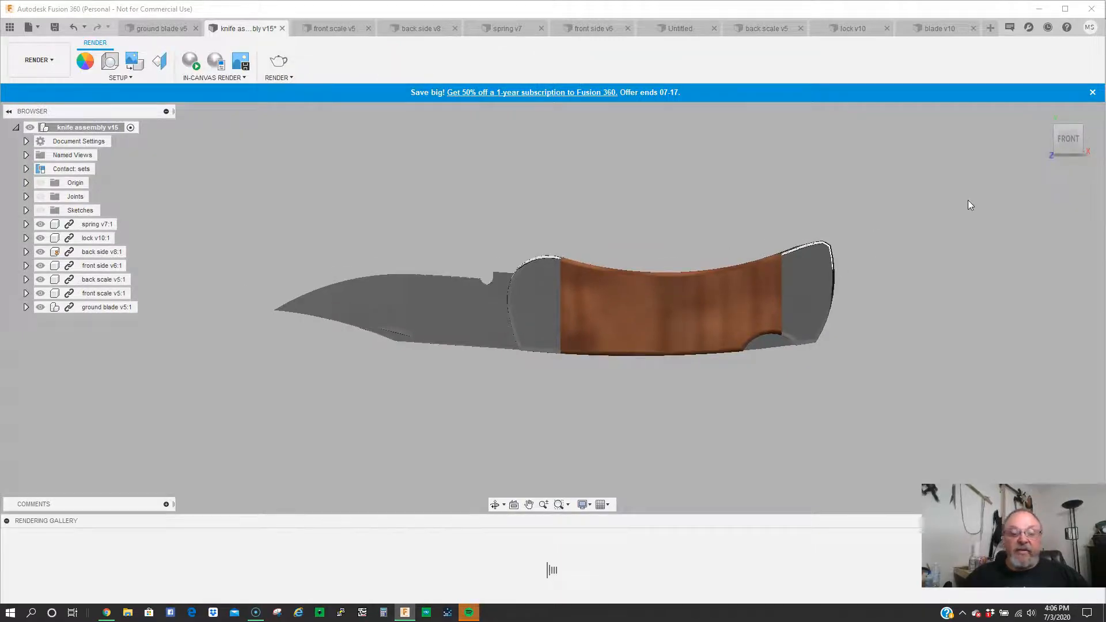
{"action": "scroll", "coordinate": [820, 255], "scroll_direction": "down", "scroll_amount": 1}
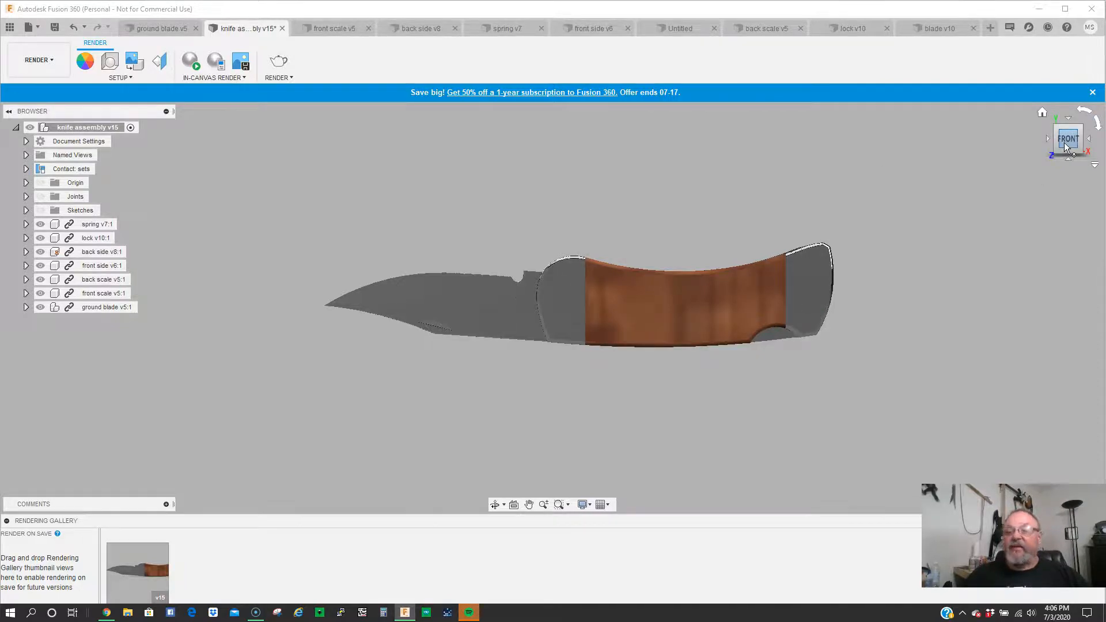
- Turn the knife assembly around and examine it squarely from the back
{"action": "left_click", "coordinate": [1078, 132]}
{"action": "left_click_drag", "start_coordinate": [1075, 164], "coordinate": [1074, 308]}
{"action": "left_click_drag", "start_coordinate": [1071, 130], "coordinate": [1071, 137]}
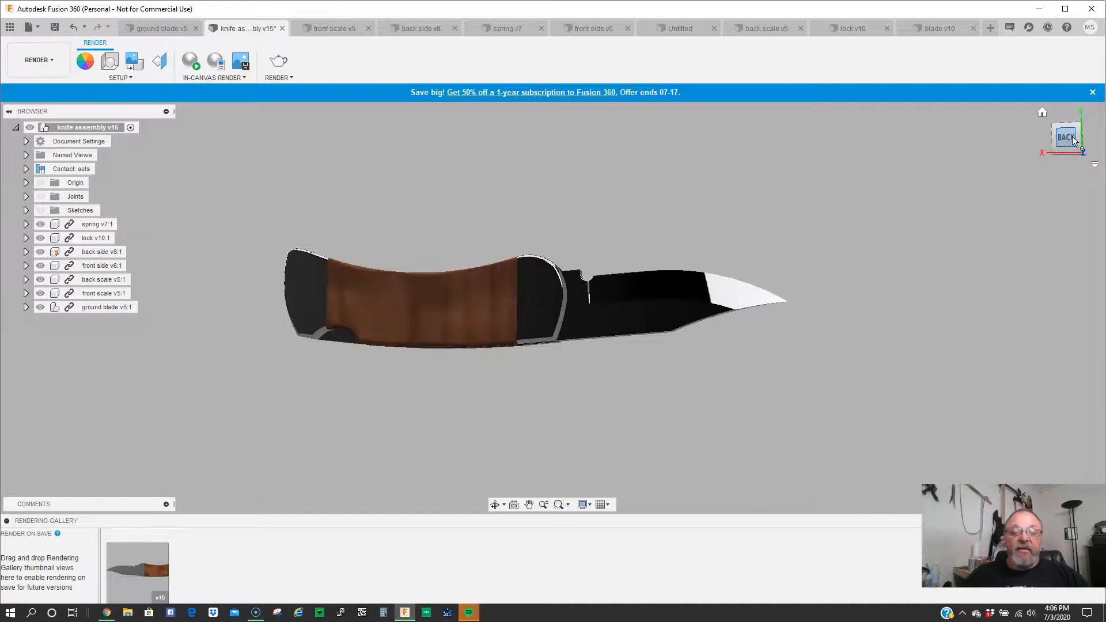
{"action": "left_click", "coordinate": [1070, 140]}
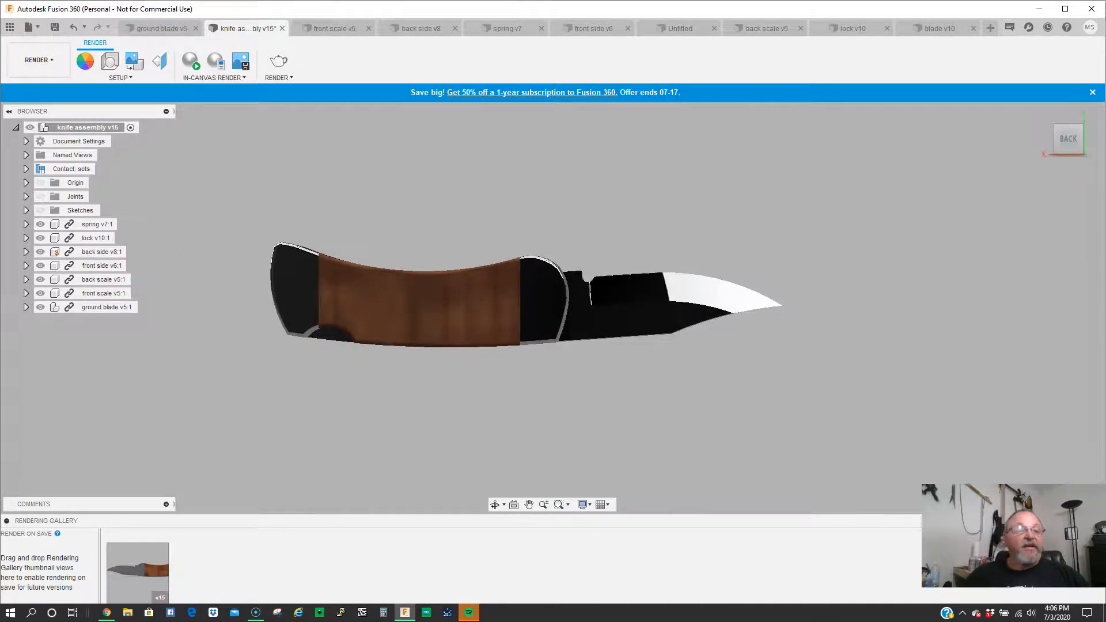
- Review the open part documents in turn, from the front scale, back side and spring through to the back scale, lock and blade
{"action": "left_click", "coordinate": [334, 28]}
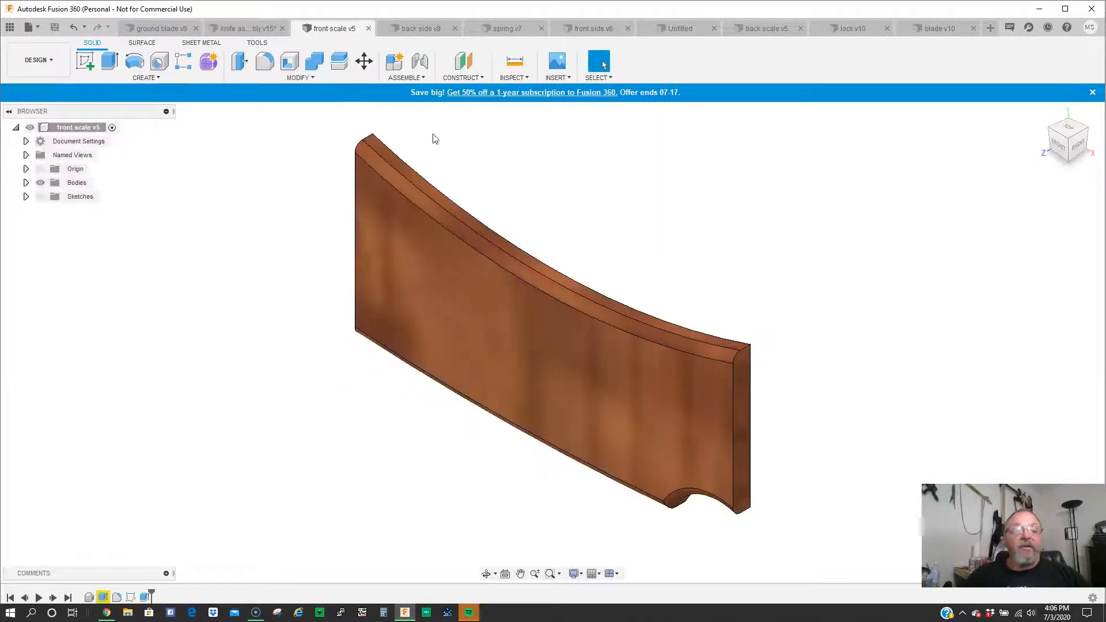
{"action": "left_click", "coordinate": [423, 29]}
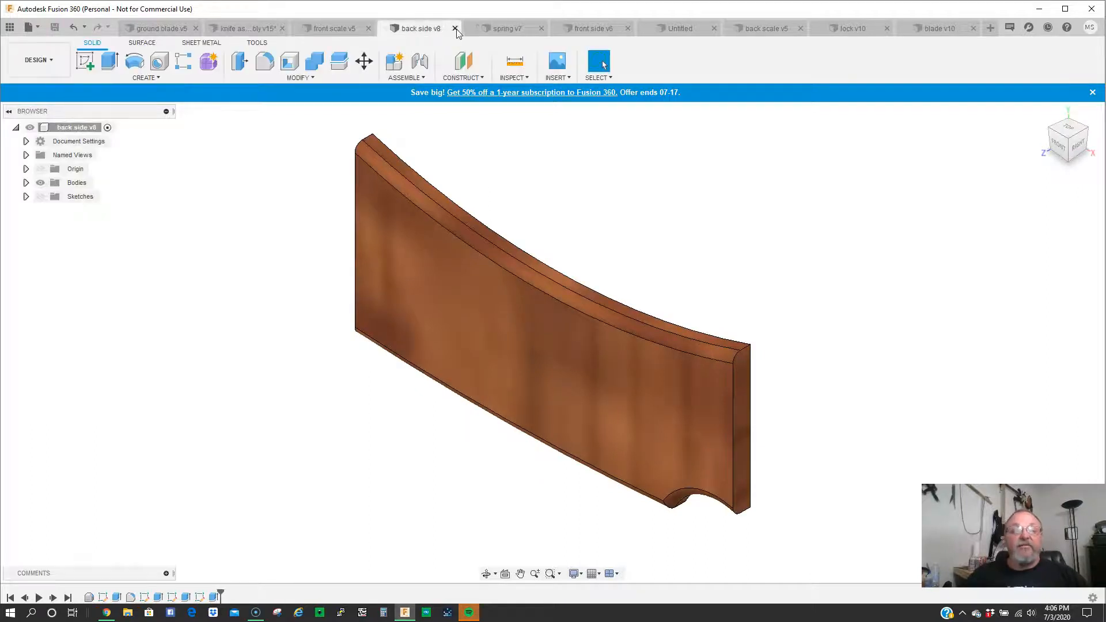
{"action": "left_click", "coordinate": [506, 29]}
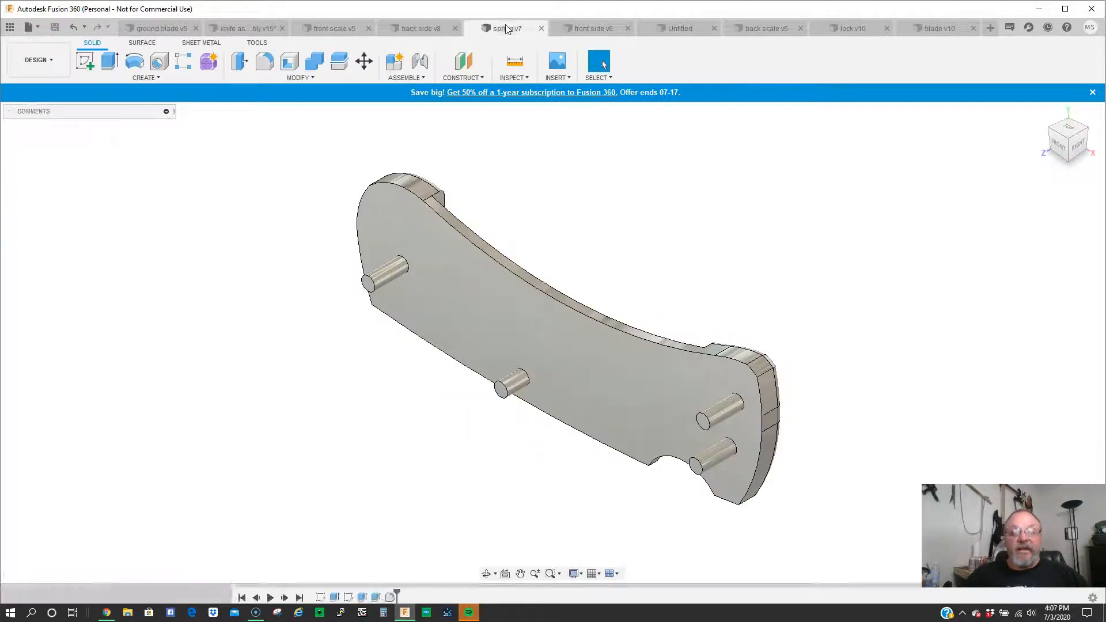
{"action": "left_click", "coordinate": [591, 28]}
{"action": "left_click", "coordinate": [679, 29]}
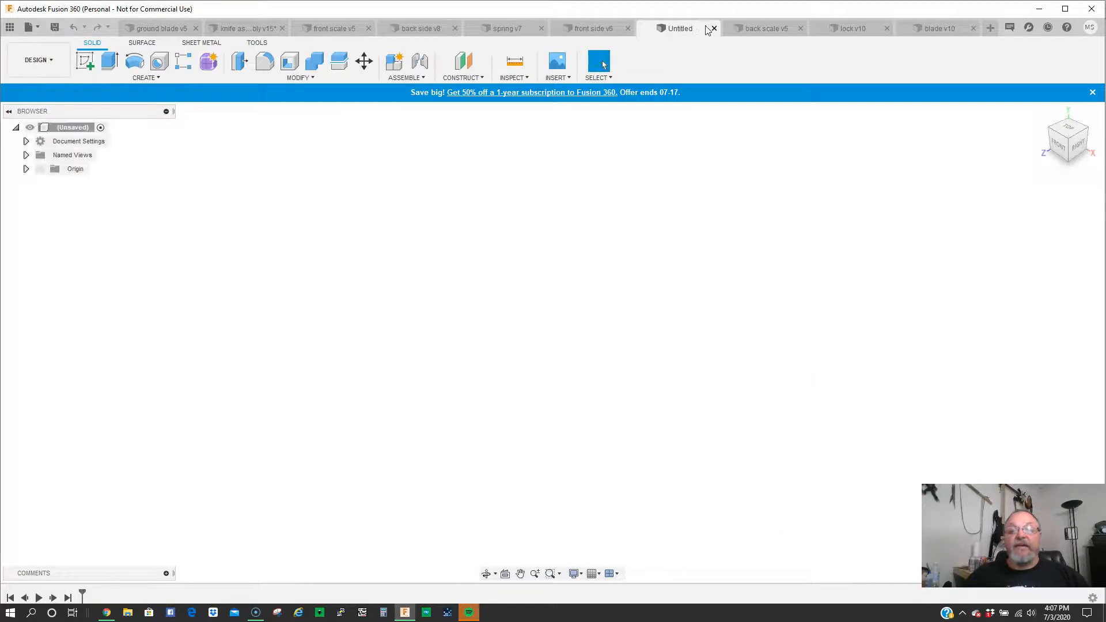
{"action": "left_click", "coordinate": [776, 29]}
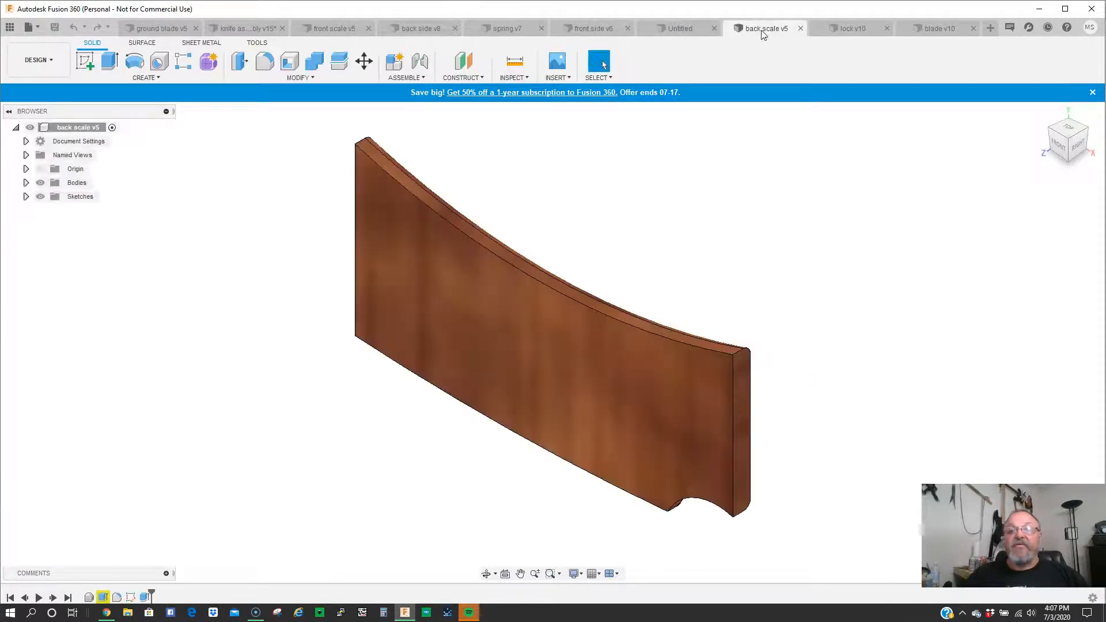
{"action": "left_click", "coordinate": [851, 28]}
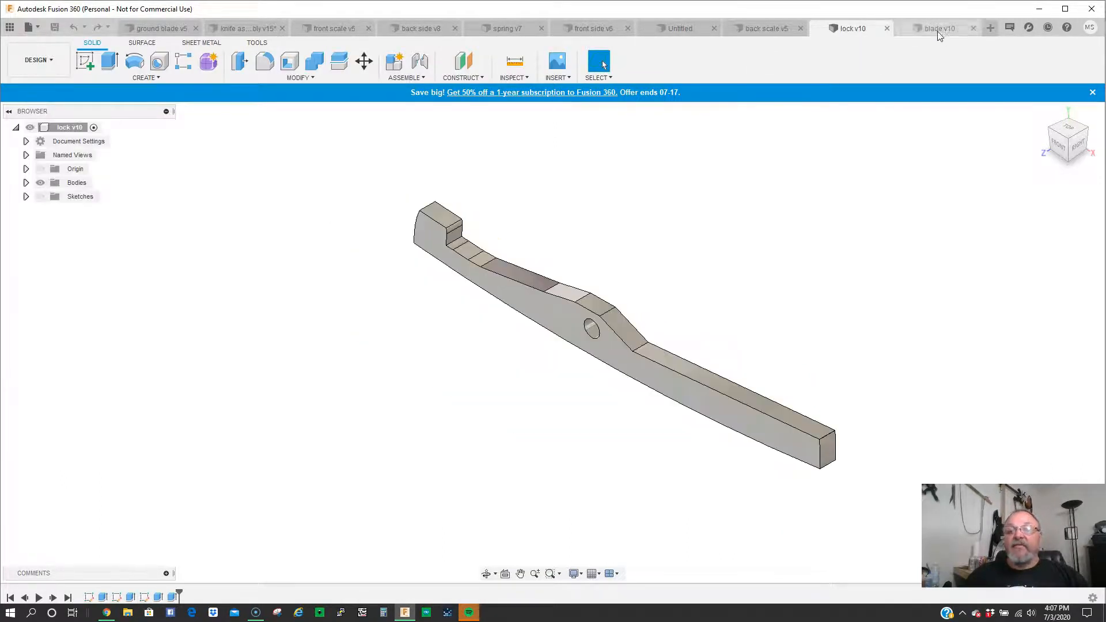
{"action": "left_click", "coordinate": [938, 29]}
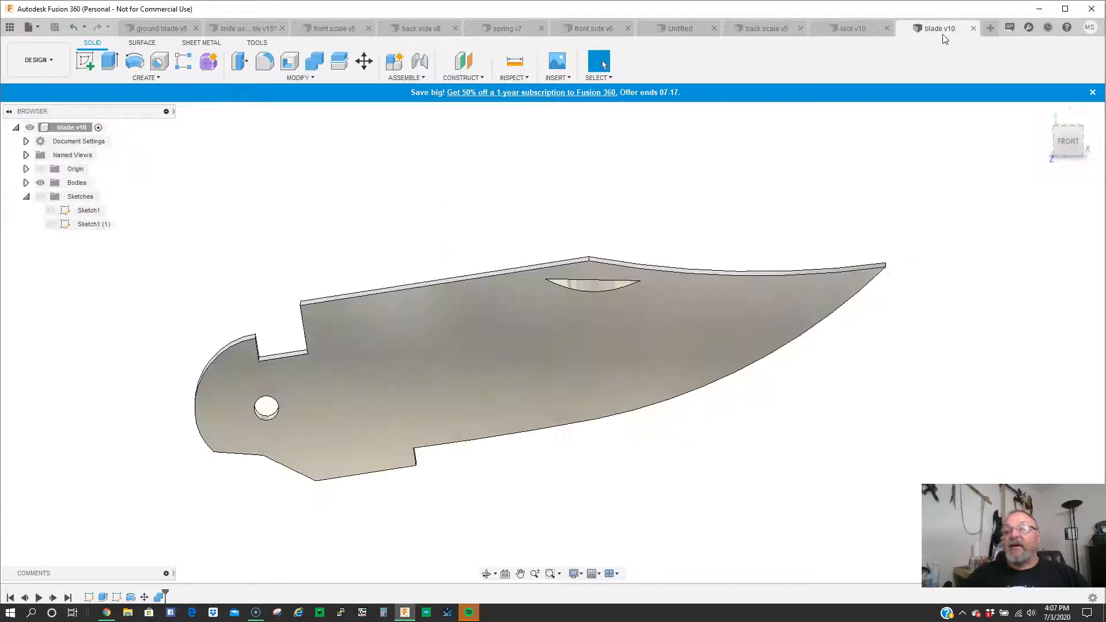
{"action": "scroll", "coordinate": [482, 416], "scroll_direction": "up", "scroll_amount": 3}
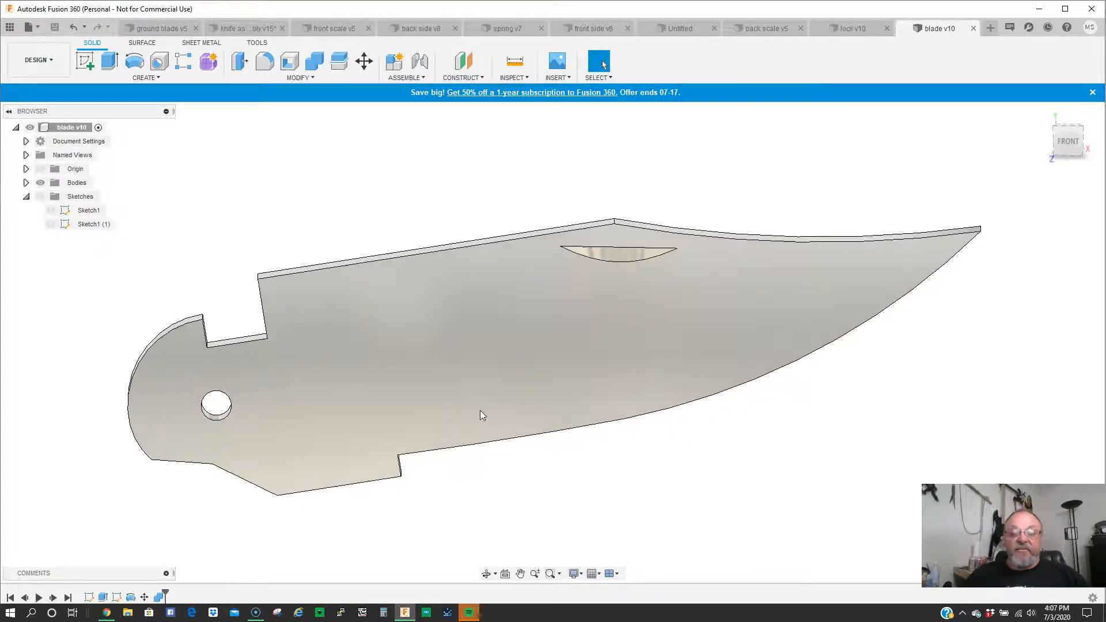
{"action": "scroll", "coordinate": [544, 380], "scroll_direction": "down", "scroll_amount": 4}
- Examine the ground blade part's bevelled bodies, glancing at the front scale and the knife assembly in between
{"action": "left_click", "coordinate": [160, 28]}
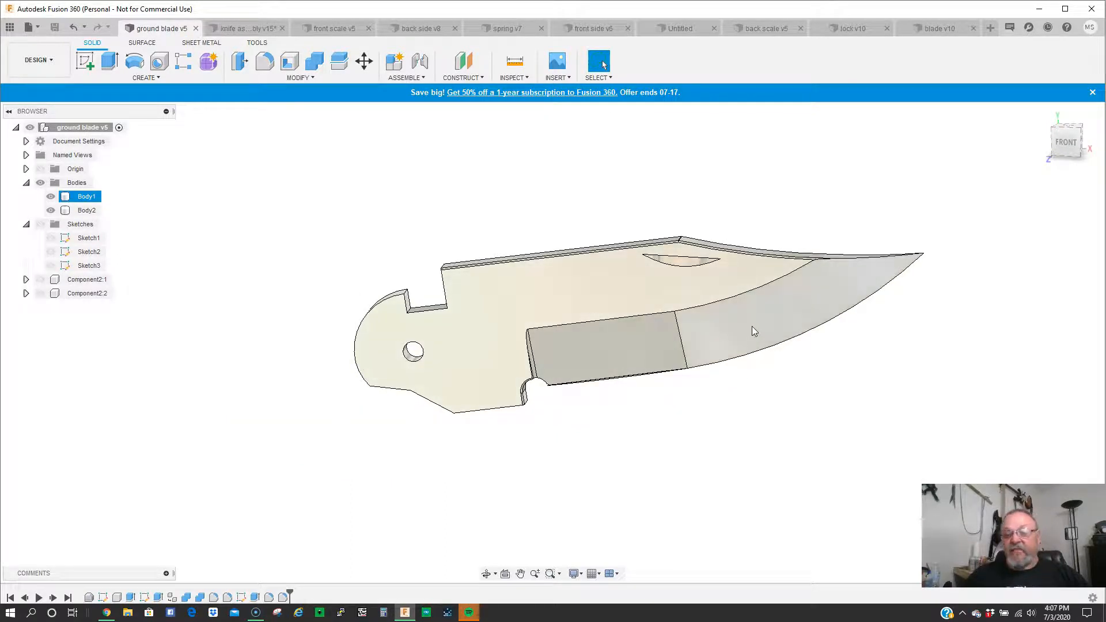
{"action": "left_click", "coordinate": [829, 288]}
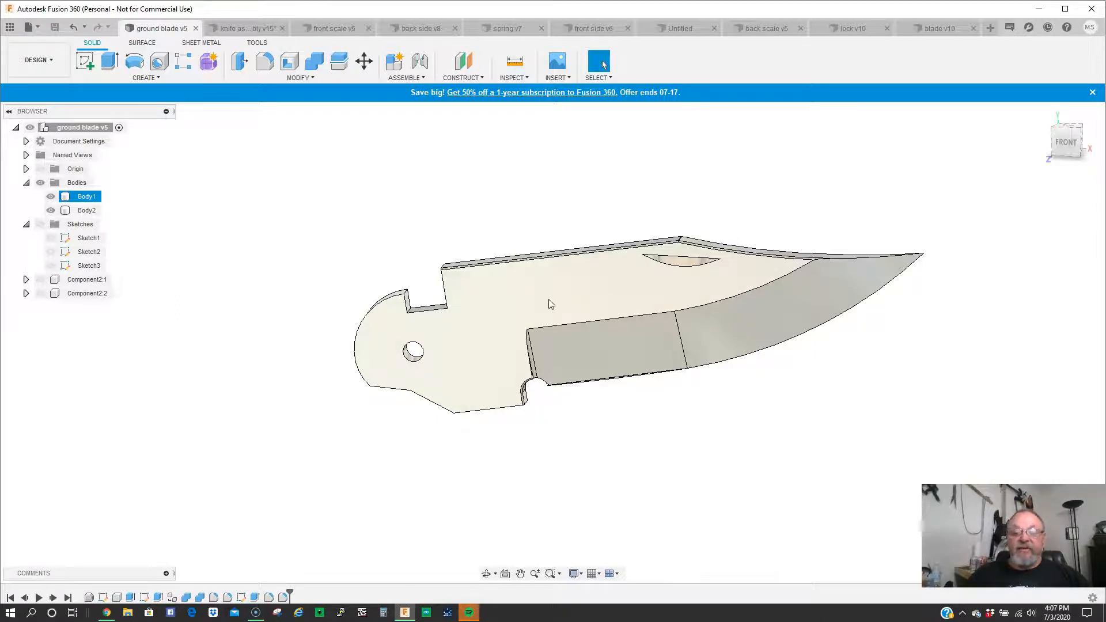
{"action": "left_click", "coordinate": [334, 28]}
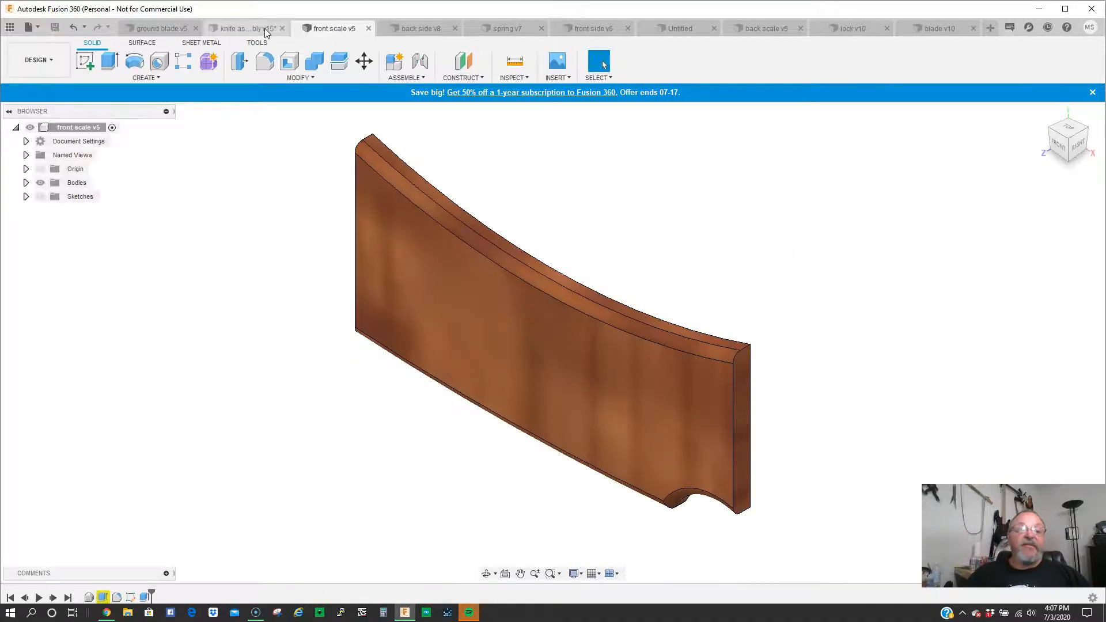
{"action": "left_click", "coordinate": [266, 28]}
{"action": "left_click", "coordinate": [163, 29]}
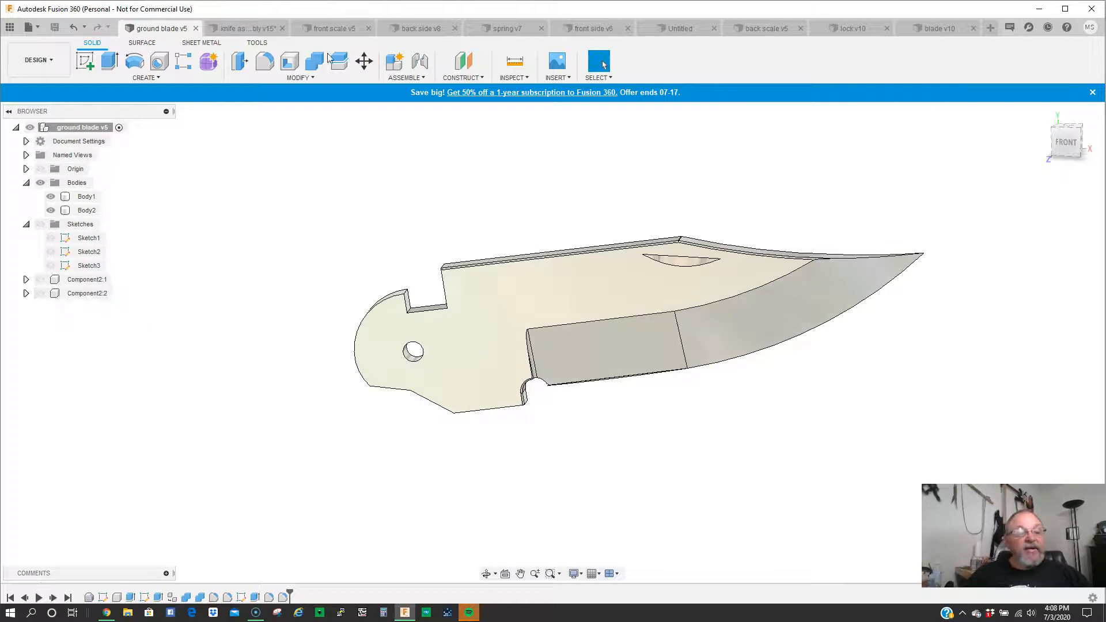
- Return the knife assembly to the Design workspace and hide the front side and front scale components
{"action": "left_click", "coordinate": [247, 27]}
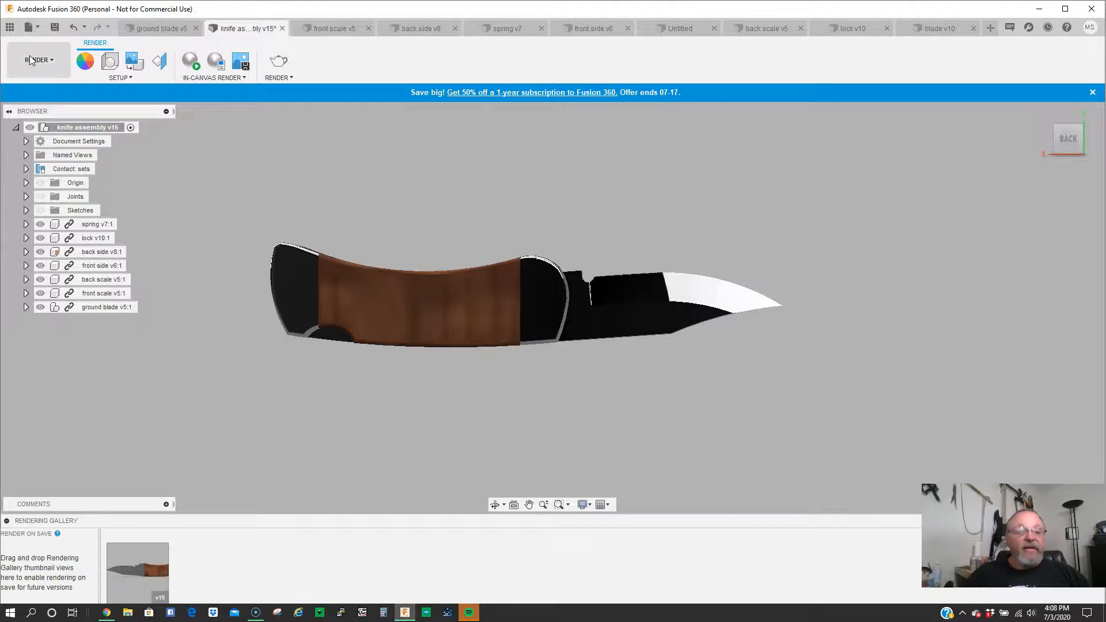
{"action": "left_click", "coordinate": [32, 61]}
{"action": "left_click", "coordinate": [26, 88]}
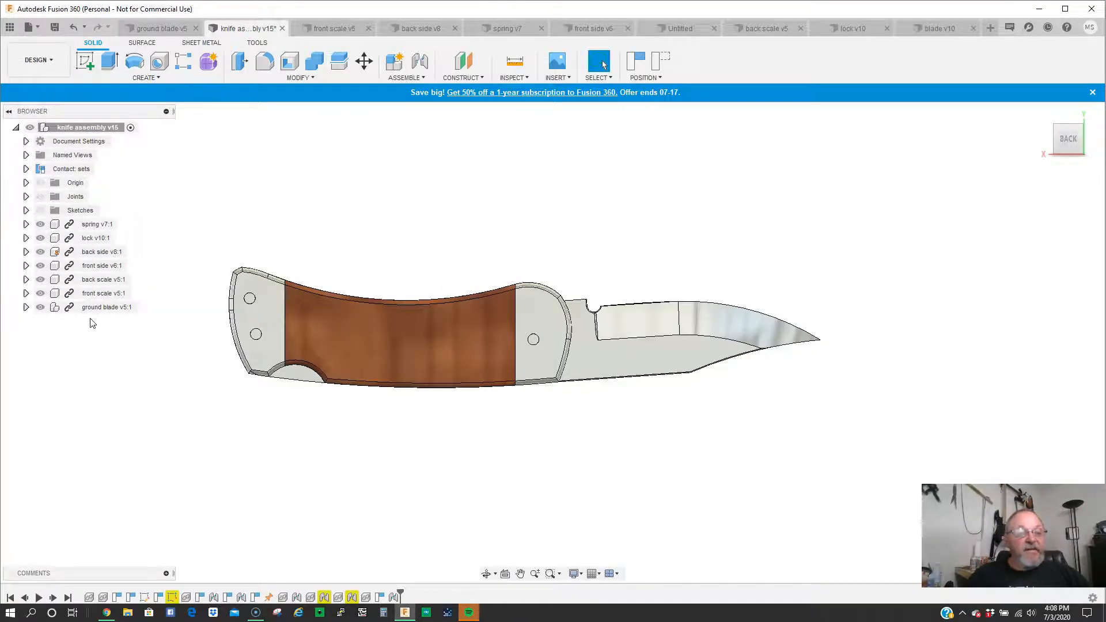
{"action": "left_click", "coordinate": [41, 266]}
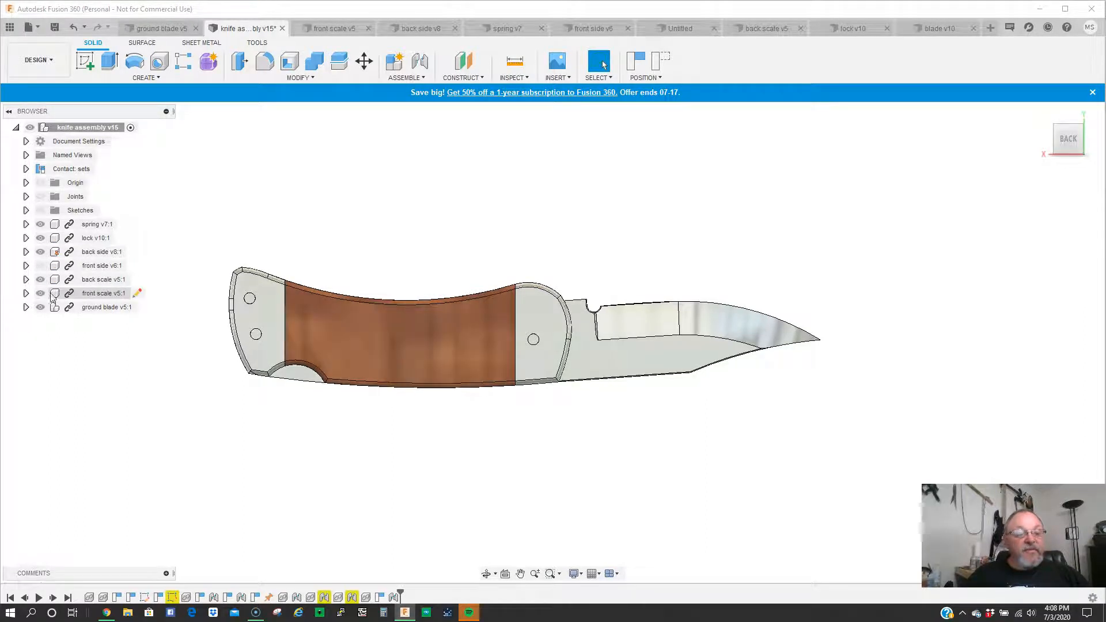
{"action": "left_click", "coordinate": [43, 295]}
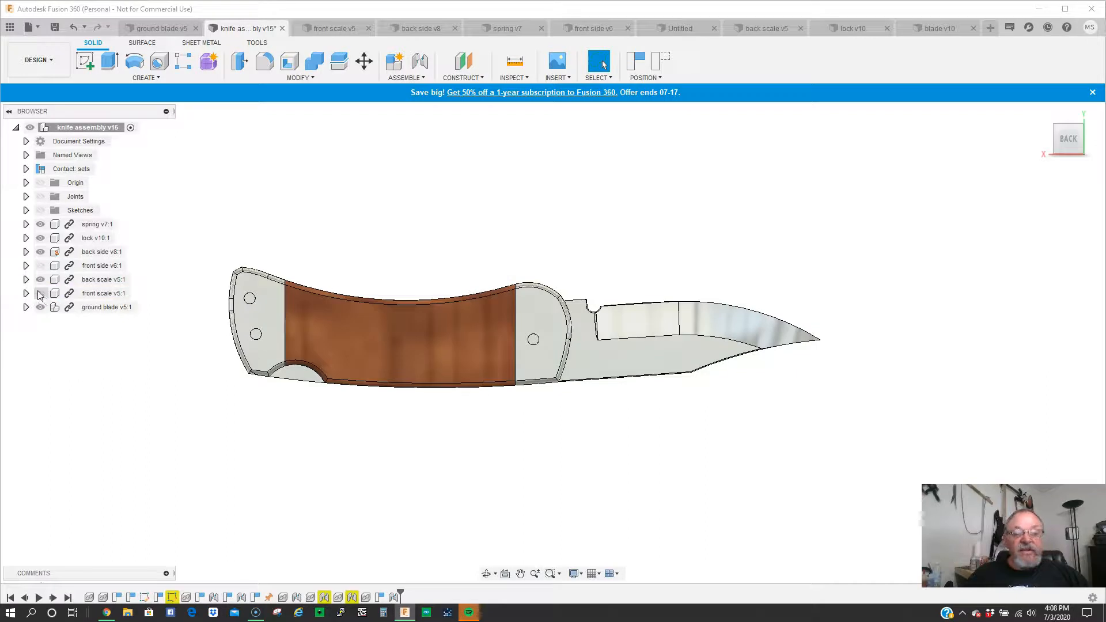
- View the exposed mechanism from the front, fold the blade into the handle and nudge it against the lock
{"action": "scroll", "coordinate": [593, 358], "scroll_direction": "up", "scroll_amount": 2}
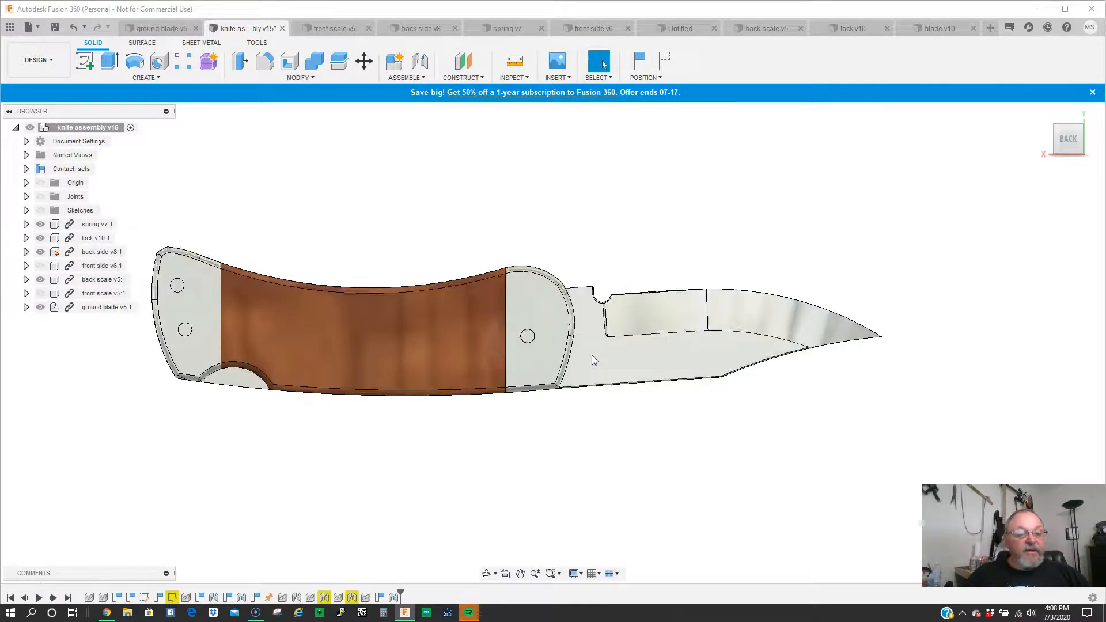
{"action": "scroll", "coordinate": [591, 355], "scroll_direction": "down", "scroll_amount": 2}
{"action": "left_click", "coordinate": [1058, 138]}
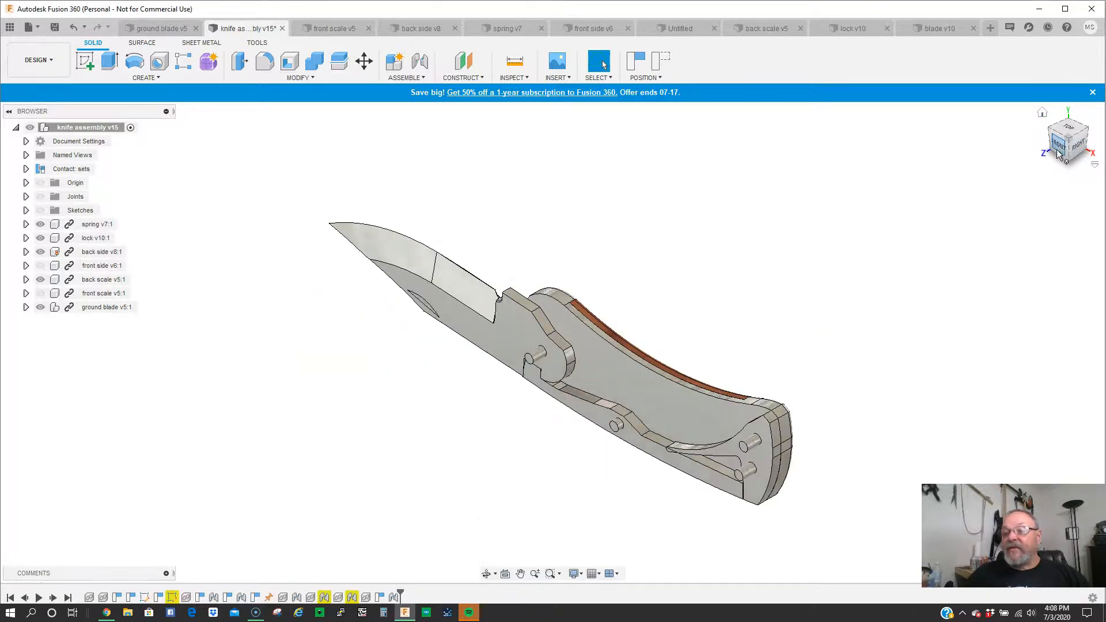
{"action": "left_click", "coordinate": [1056, 147]}
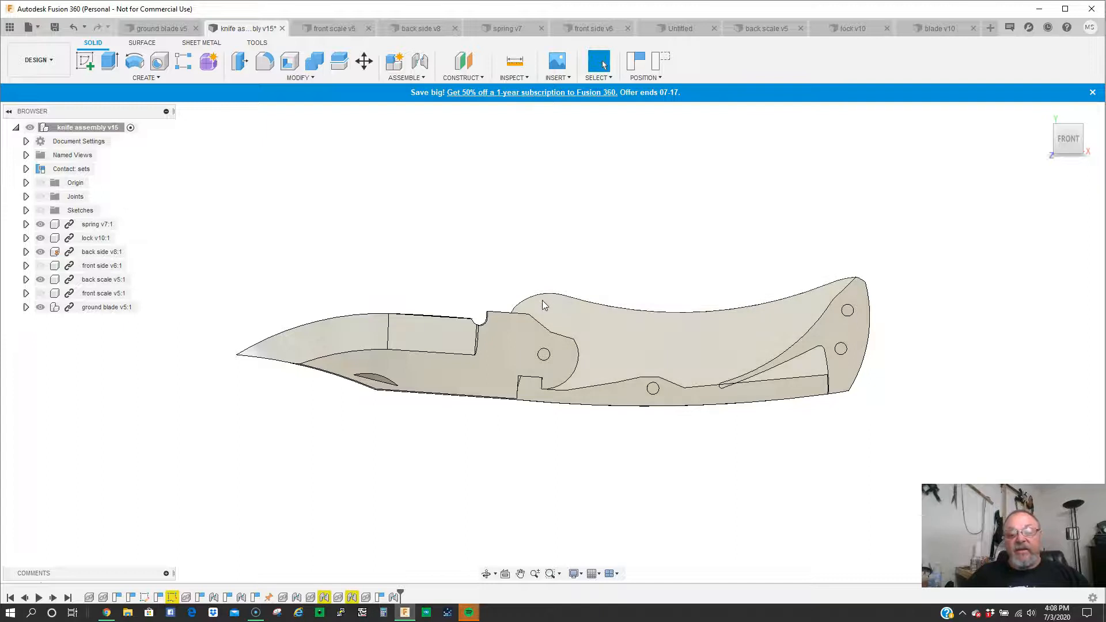
{"action": "left_click_drag", "start_coordinate": [438, 320], "coordinate": [668, 360]}
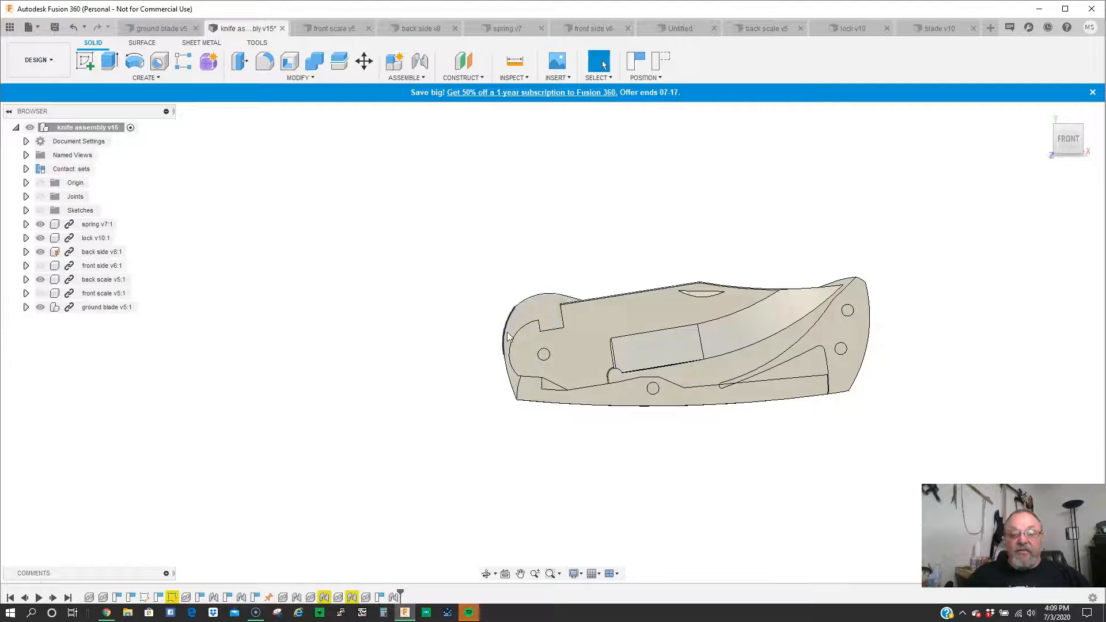
{"action": "mouse_move", "coordinate": [672, 314]}
{"action": "left_mouse_down"}
{"action": "mouse_move", "coordinate": [673, 299]}
{"action": "mouse_move", "coordinate": [486, 250]}
{"action": "mouse_move", "coordinate": [404, 402]}
{"action": "mouse_move", "coordinate": [430, 371]}
{"action": "mouse_move", "coordinate": [474, 231]}
{"action": "mouse_move", "coordinate": [688, 308]}
{"action": "left_mouse_up"}
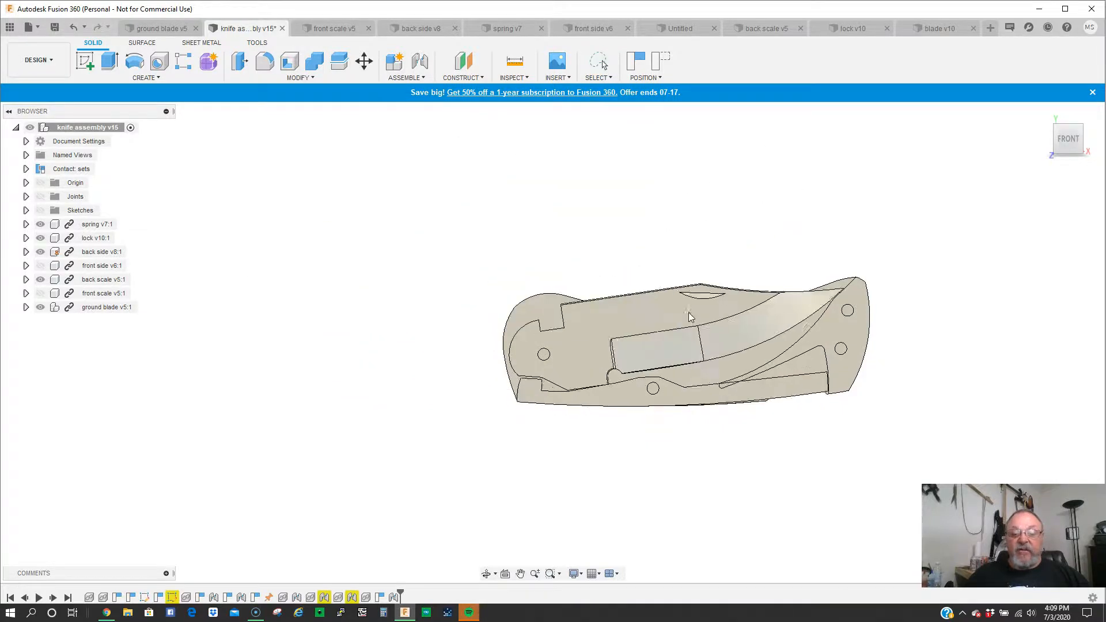
- In the back side part, view from the front, show the origin and Sketch1, and hide the bodies
{"action": "left_click", "coordinate": [391, 30]}
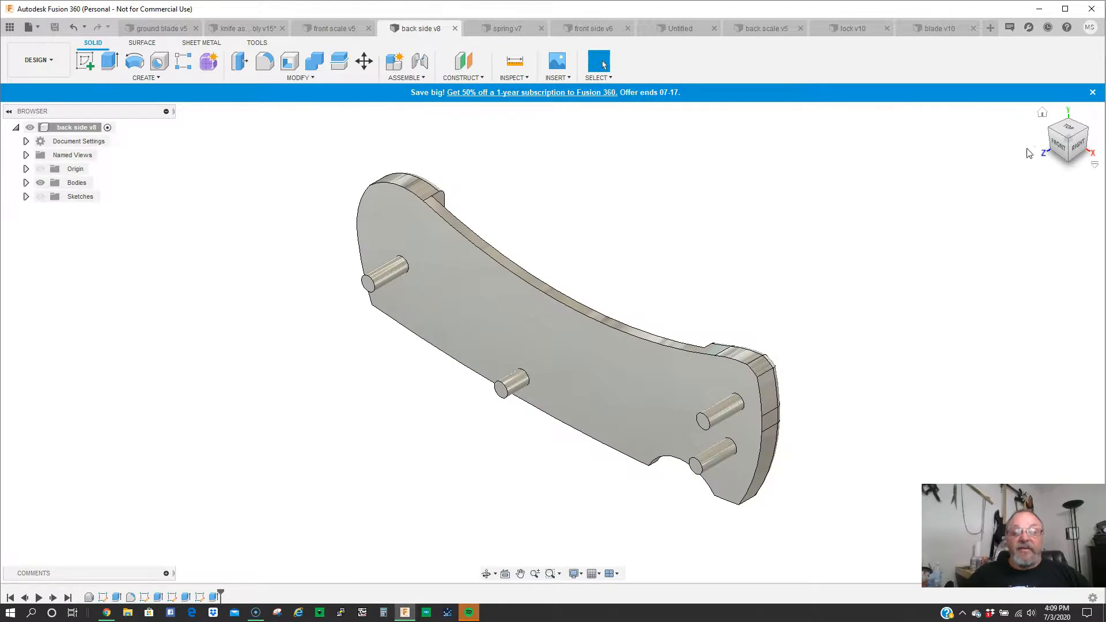
{"action": "left_click", "coordinate": [1059, 147]}
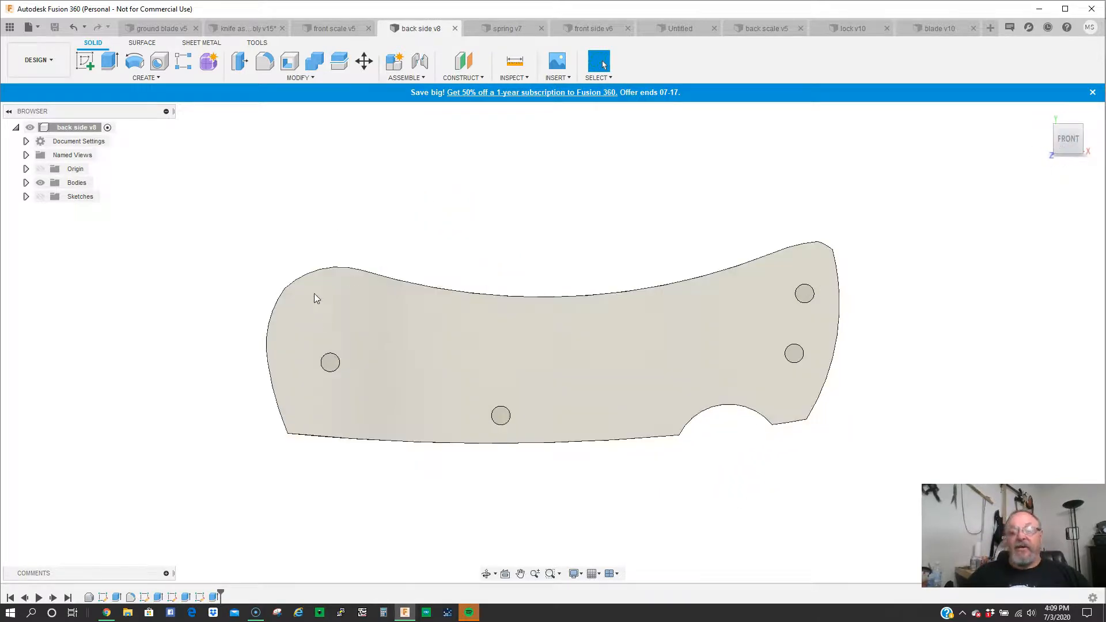
{"action": "left_click", "coordinate": [40, 196]}
{"action": "left_click", "coordinate": [41, 169]}
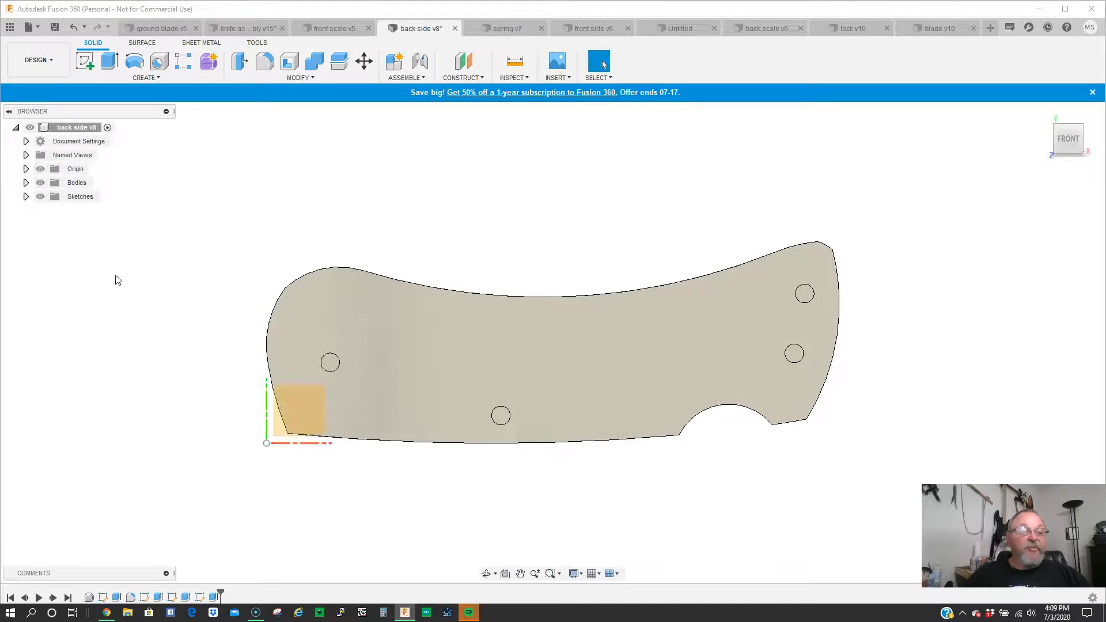
{"action": "left_click", "coordinate": [26, 197]}
{"action": "left_click", "coordinate": [51, 224]}
{"action": "left_click", "coordinate": [41, 183]}
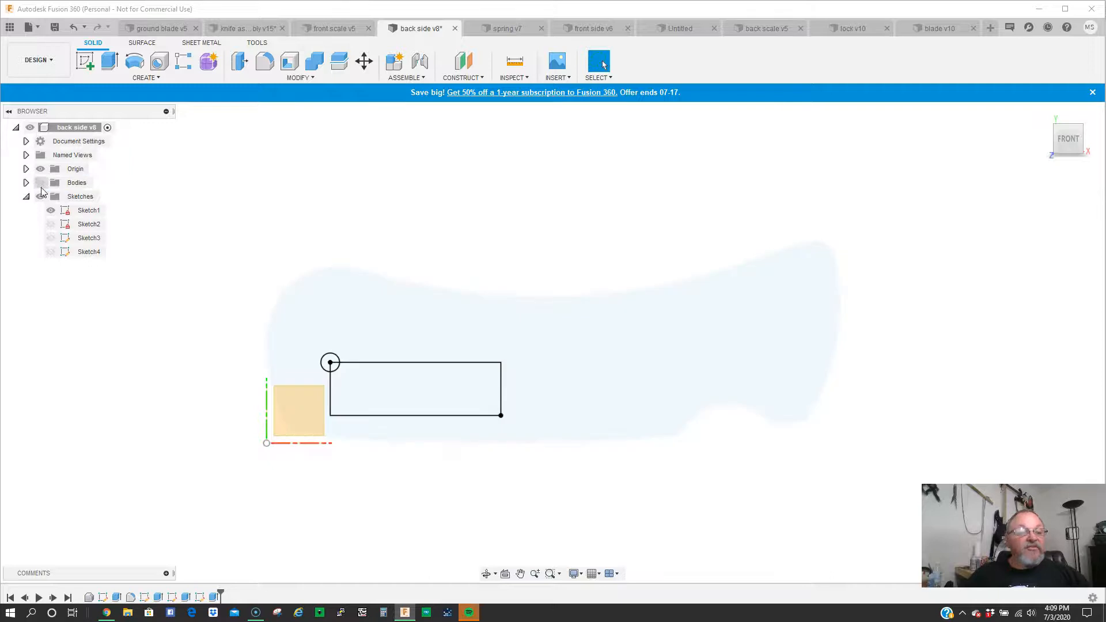
- Show Sketch2, Sketch3 and Sketch4 of the back side part together with Sketch1
{"action": "left_click", "coordinate": [51, 224]}
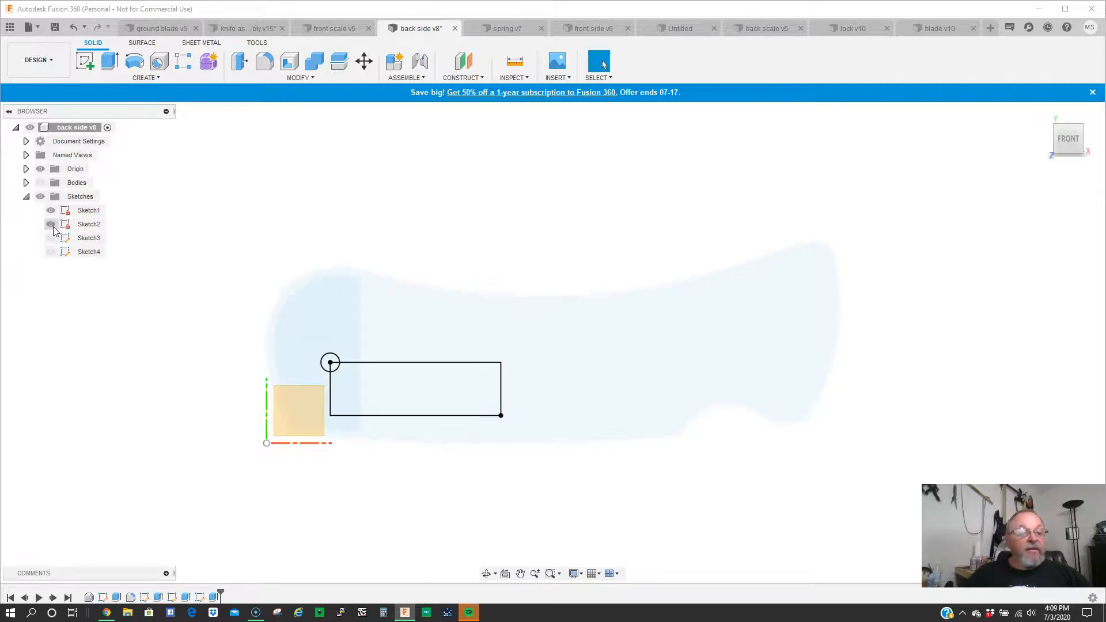
{"action": "left_click", "coordinate": [50, 238]}
{"action": "left_click", "coordinate": [50, 252]}
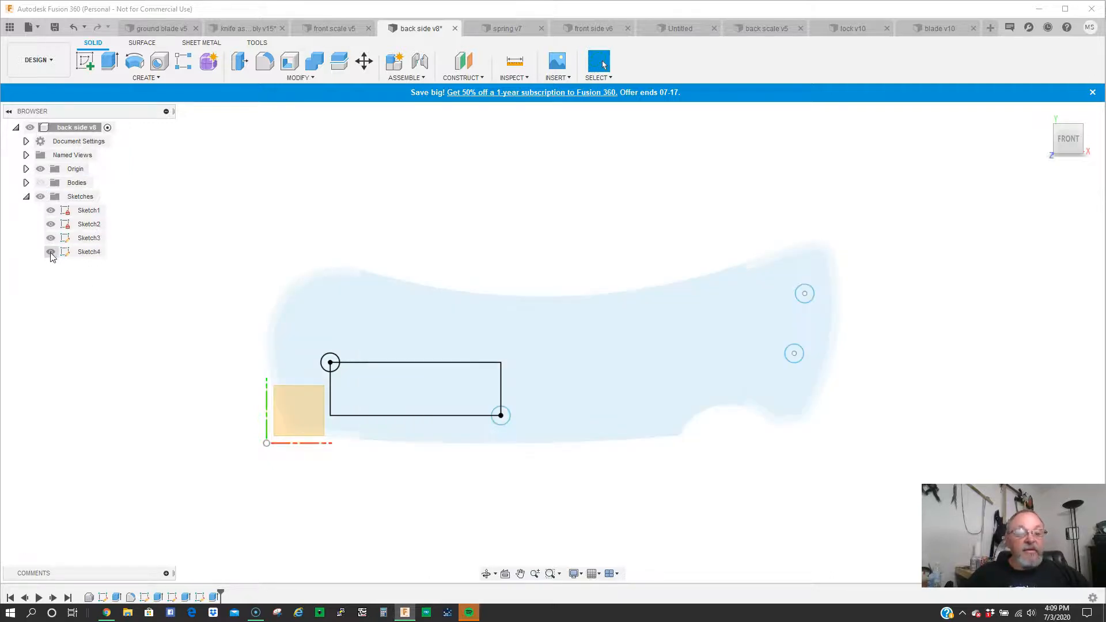
- Switch Sketch1 and Sketch2 off and on again to examine what each one contributes to the handle profile
{"action": "left_click", "coordinate": [50, 224]}
{"action": "left_click", "coordinate": [51, 210]}
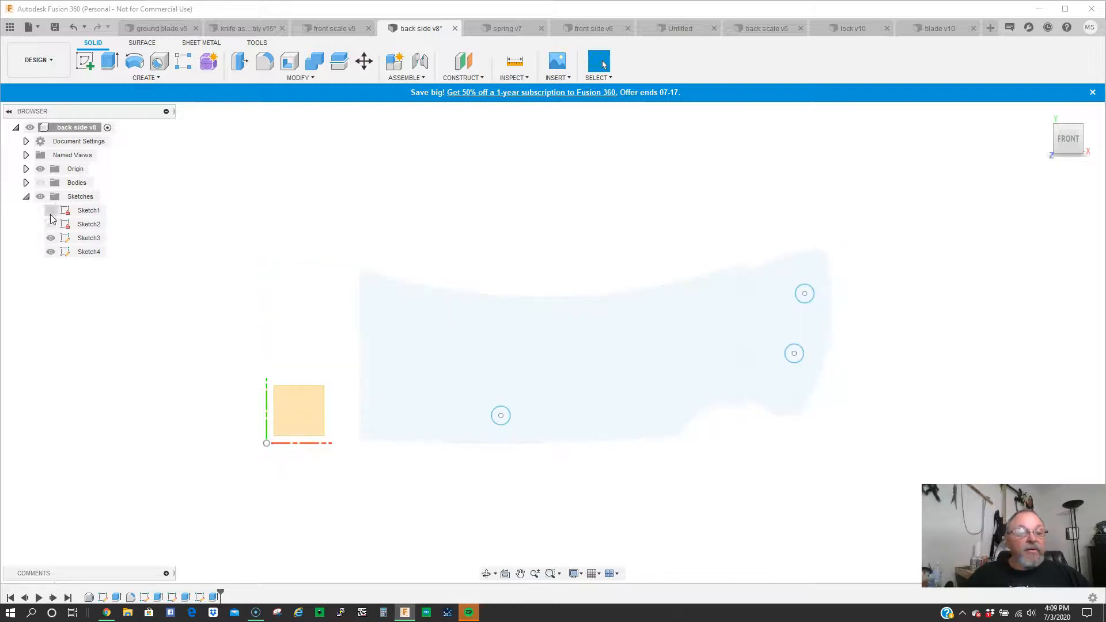
{"action": "left_click", "coordinate": [51, 224]}
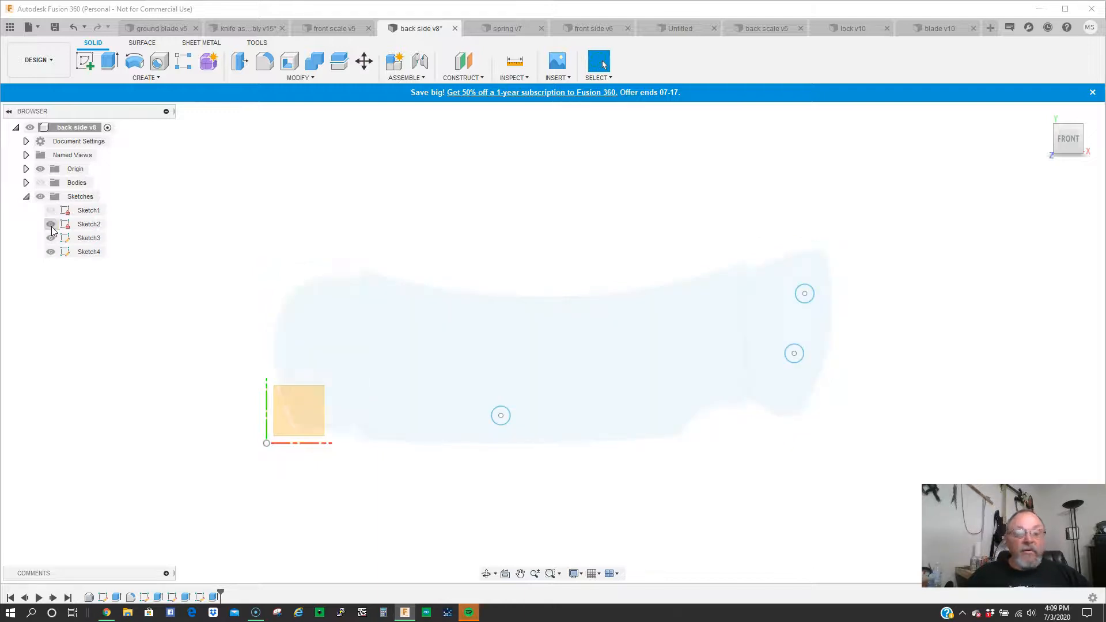
{"action": "left_click", "coordinate": [51, 210]}
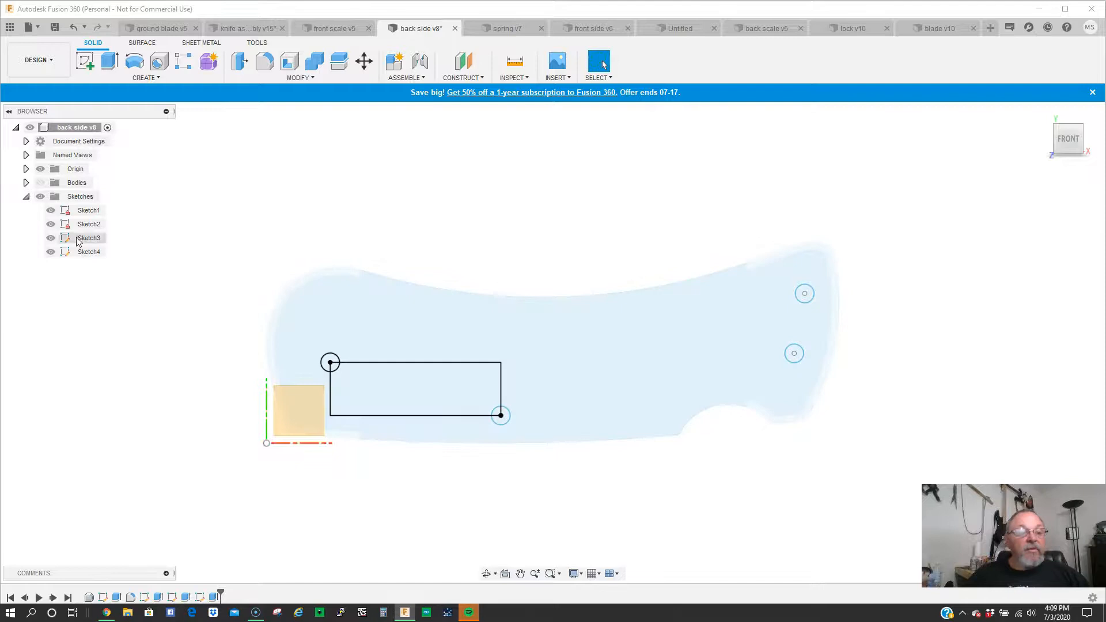
- Hide Sketch4 and open Sketch1 of the back side part for editing
{"action": "left_click", "coordinate": [51, 252]}
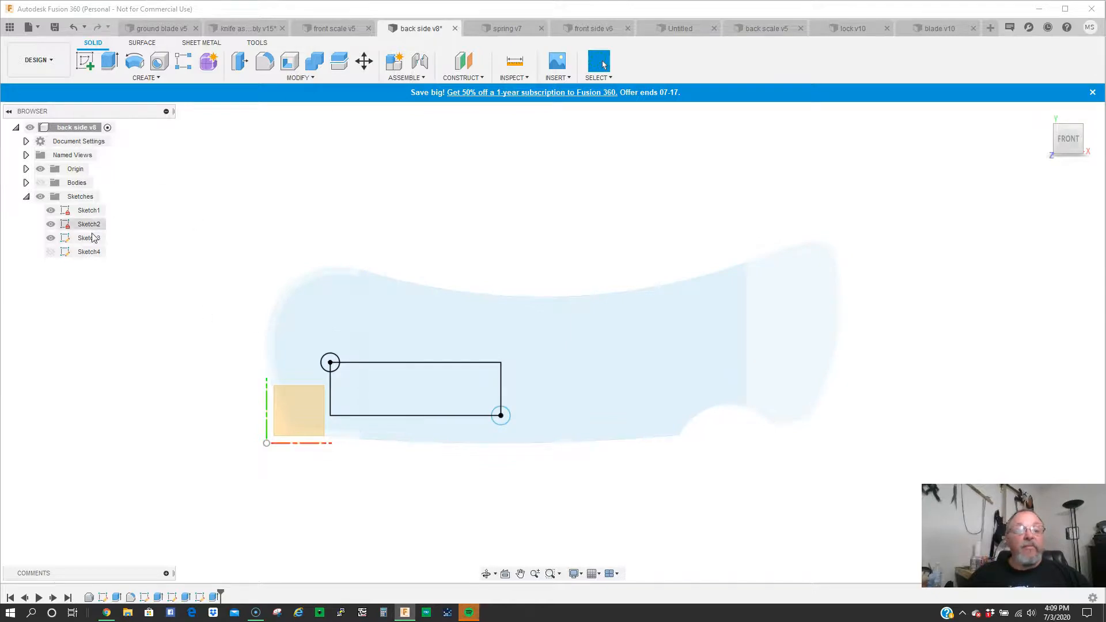
{"action": "right_click", "coordinate": [86, 211]}
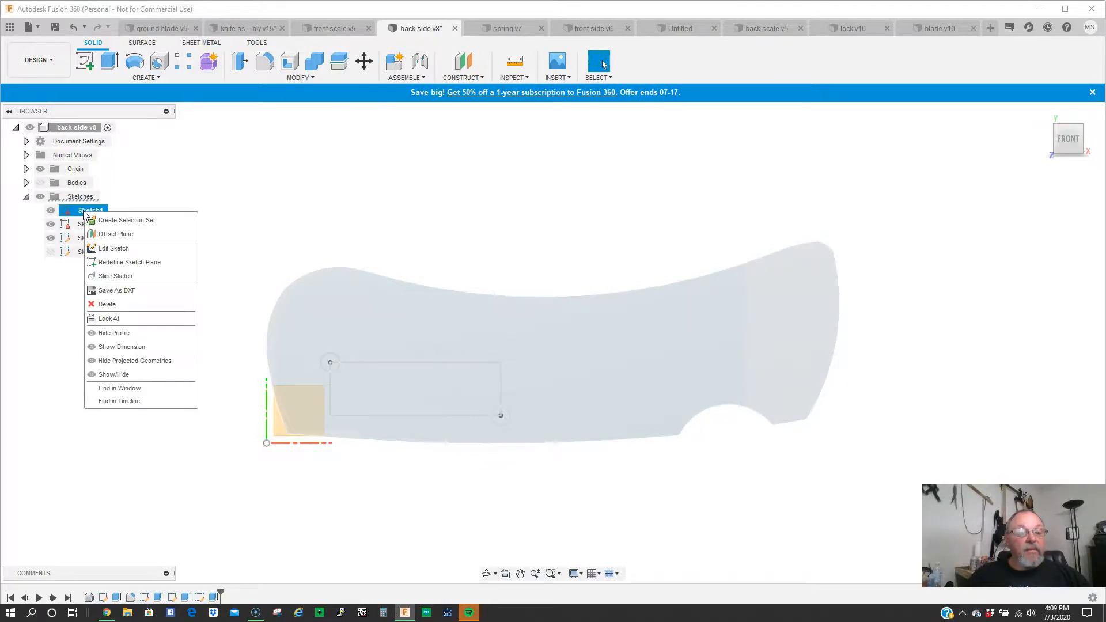
{"action": "left_click", "coordinate": [113, 248]}
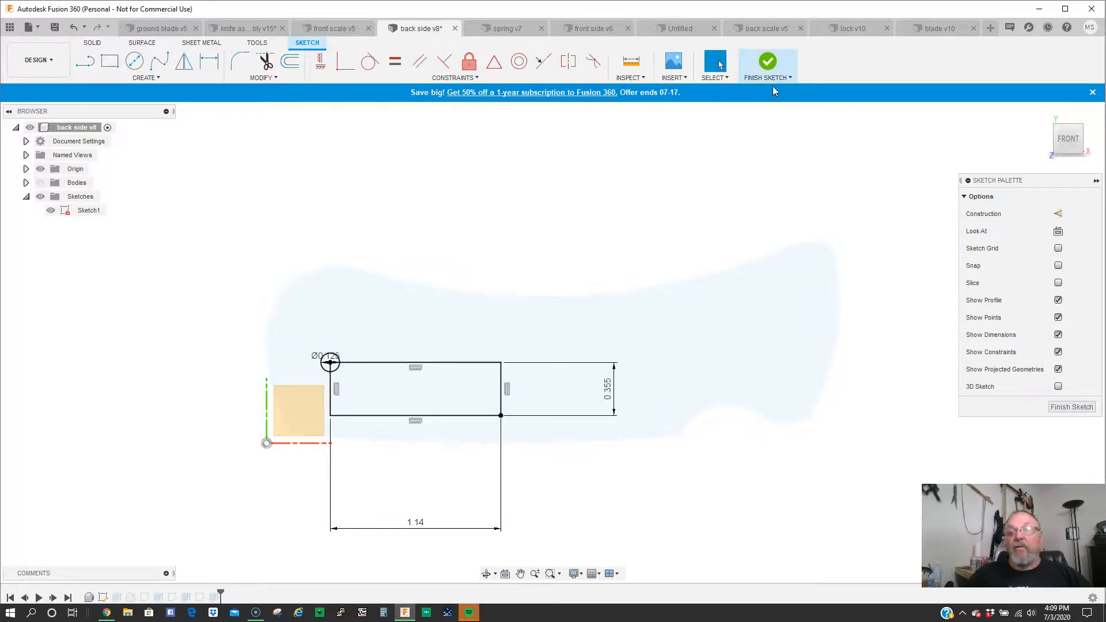
- Finish Sketch1 and open Sketch2 of the back side part for editing
{"action": "left_click", "coordinate": [767, 63]}
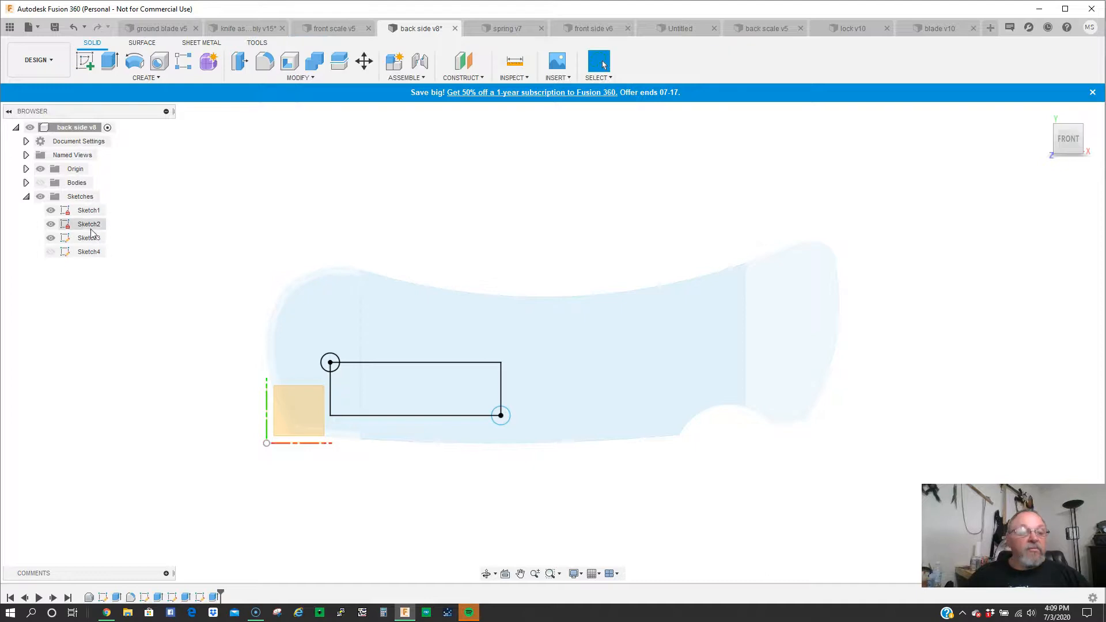
{"action": "right_click", "coordinate": [90, 225]}
{"action": "left_click", "coordinate": [120, 264]}
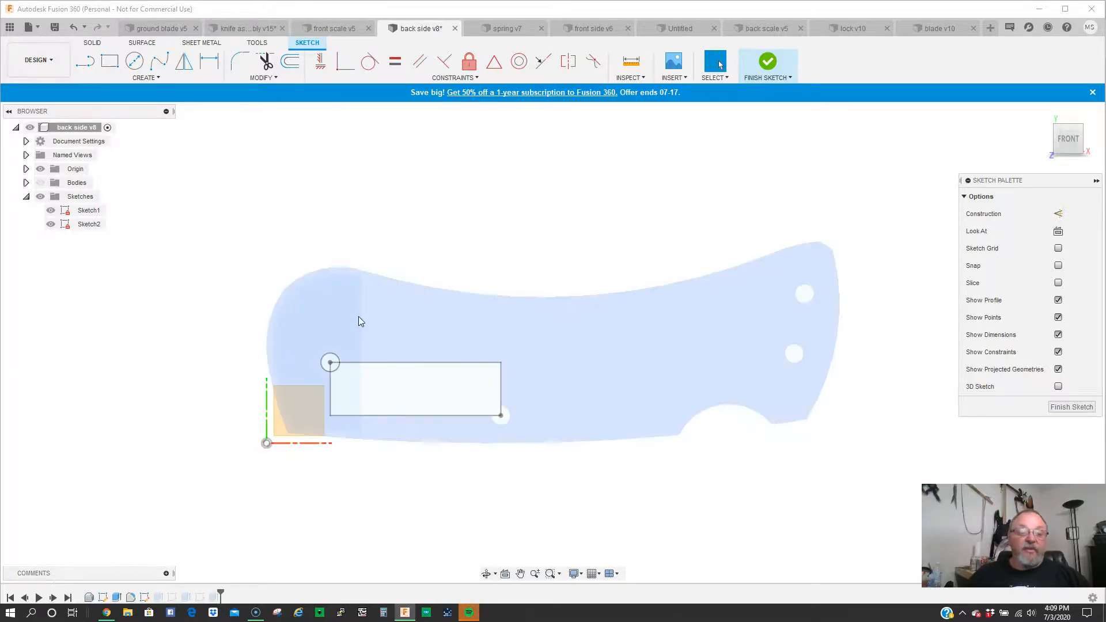
- Hide Sketch1 and Sketch2 and show the bodies of the back side part
{"action": "left_click", "coordinate": [52, 226]}
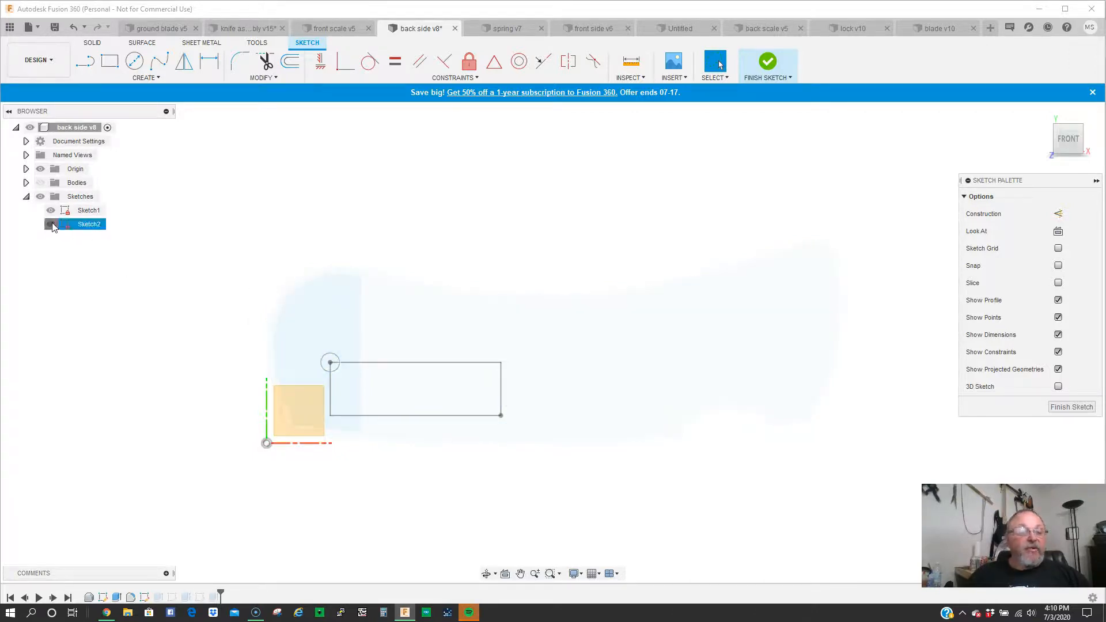
{"action": "left_click", "coordinate": [51, 225]}
{"action": "left_click", "coordinate": [41, 183]}
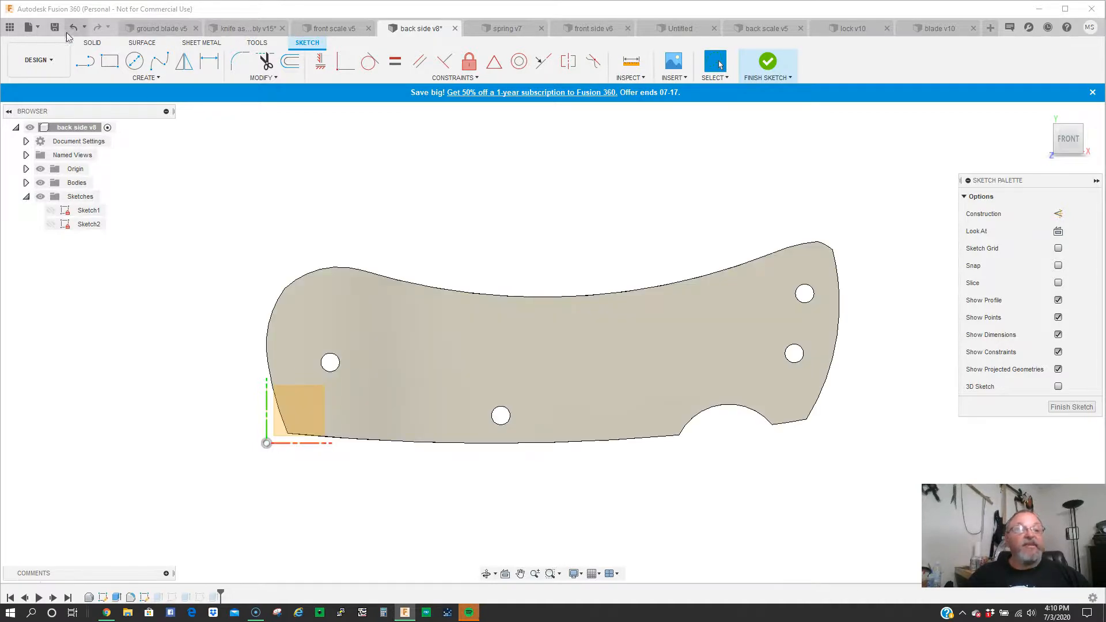
- In the knife assembly, show the front side and front scale and swing the blade fully open
{"action": "left_click", "coordinate": [256, 30]}
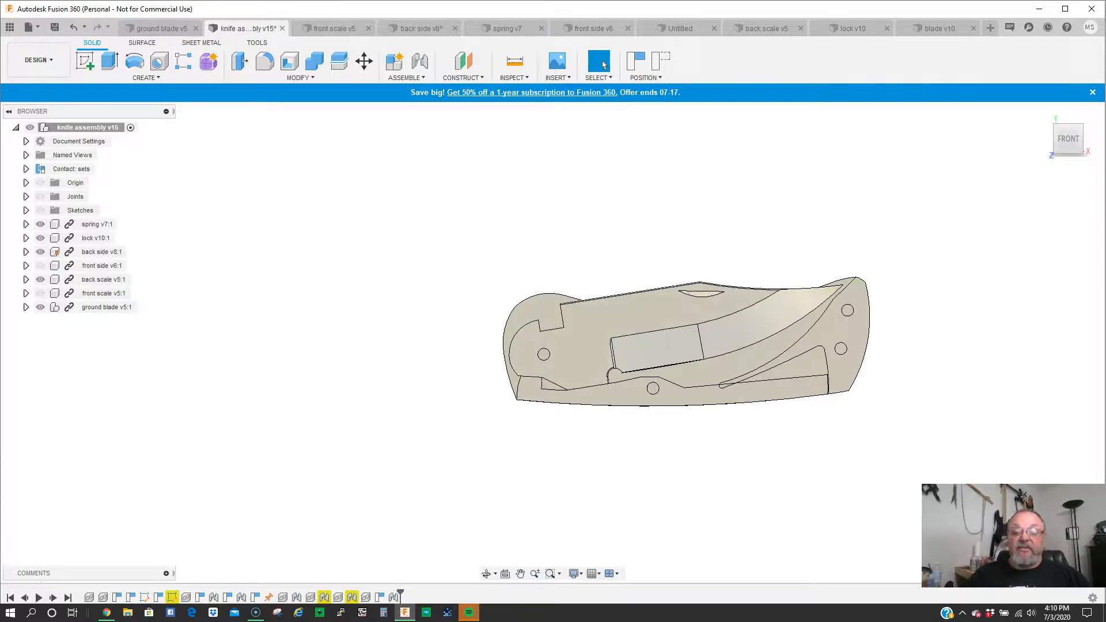
{"action": "left_click", "coordinate": [40, 294]}
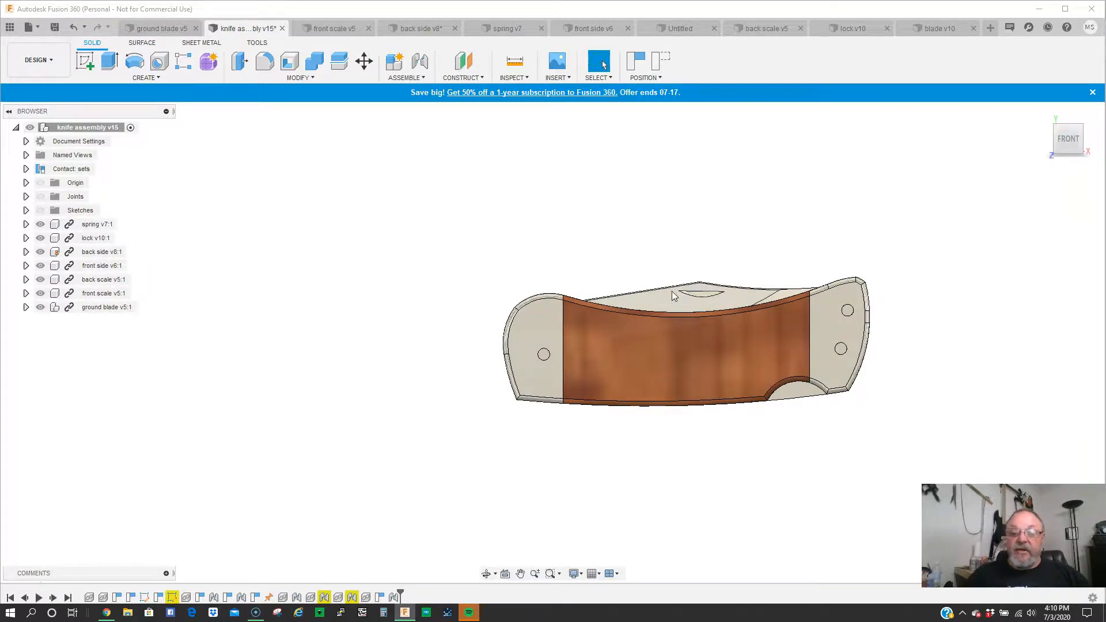
{"action": "left_click_drag", "start_coordinate": [673, 294], "coordinate": [354, 419]}
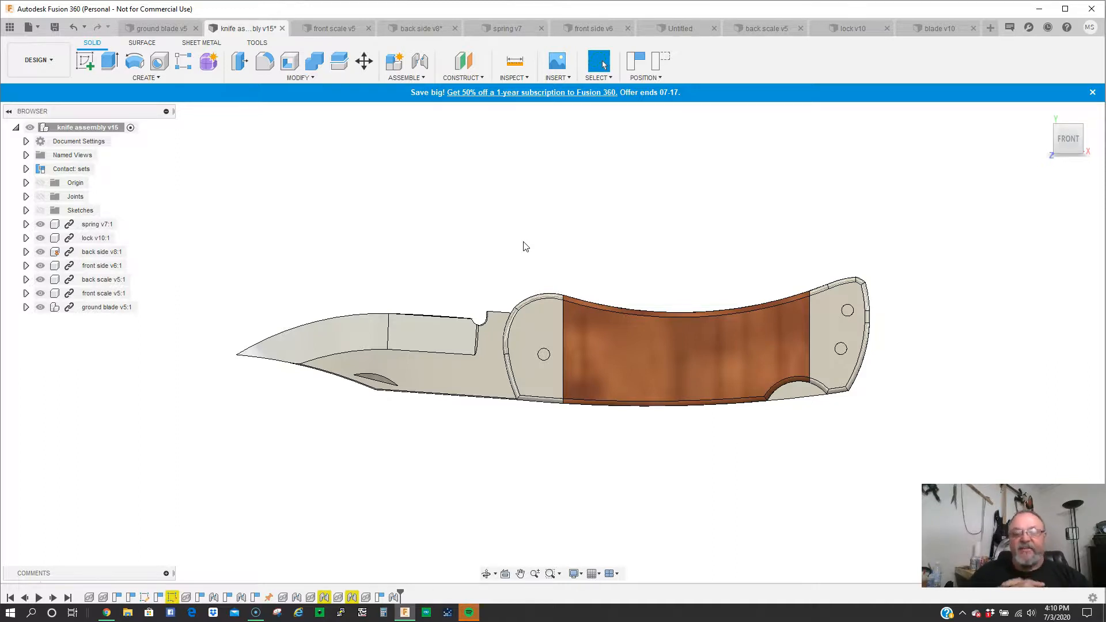
{"action": "scroll", "coordinate": [476, 302], "scroll_direction": "up", "scroll_amount": 2}
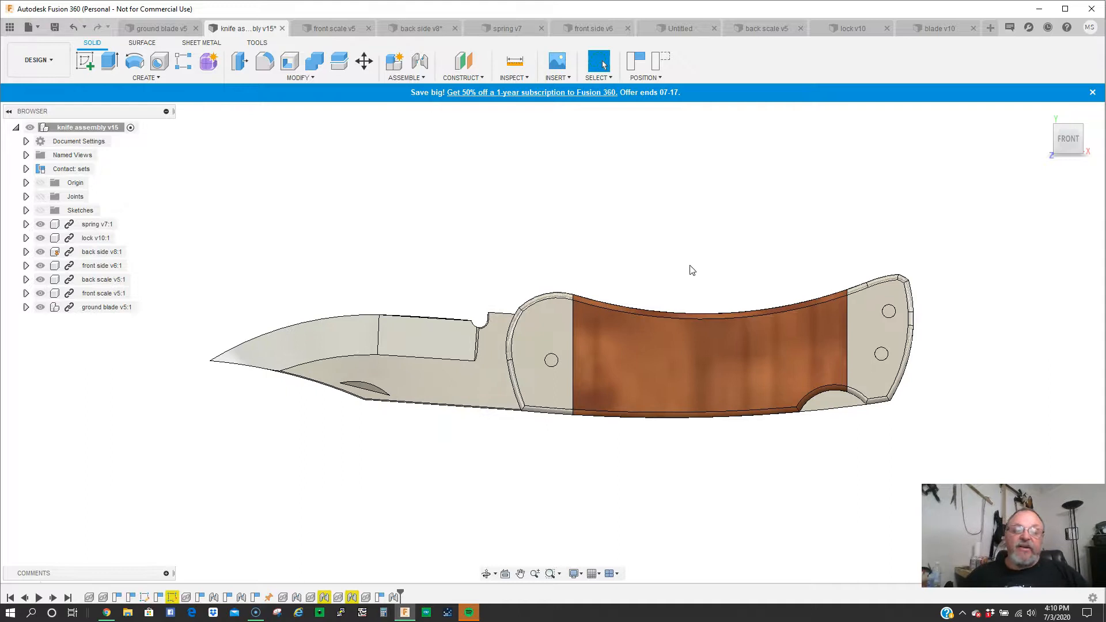
{"action": "scroll", "coordinate": [555, 305], "scroll_direction": "down", "scroll_amount": 1}
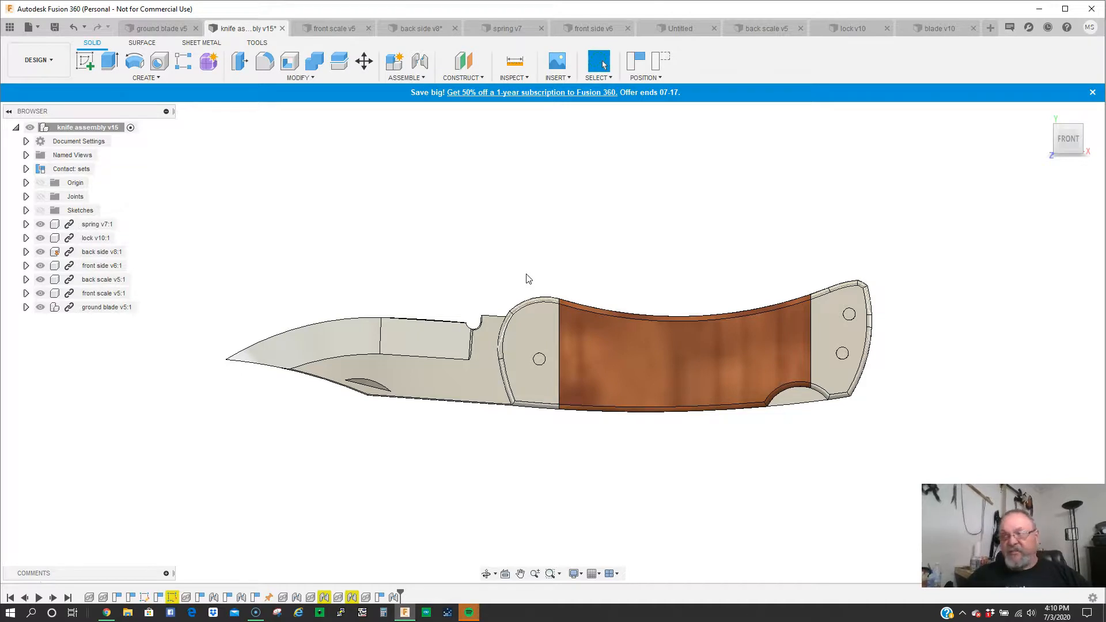
{"action": "scroll", "coordinate": [528, 279], "scroll_direction": "down", "scroll_amount": 1}
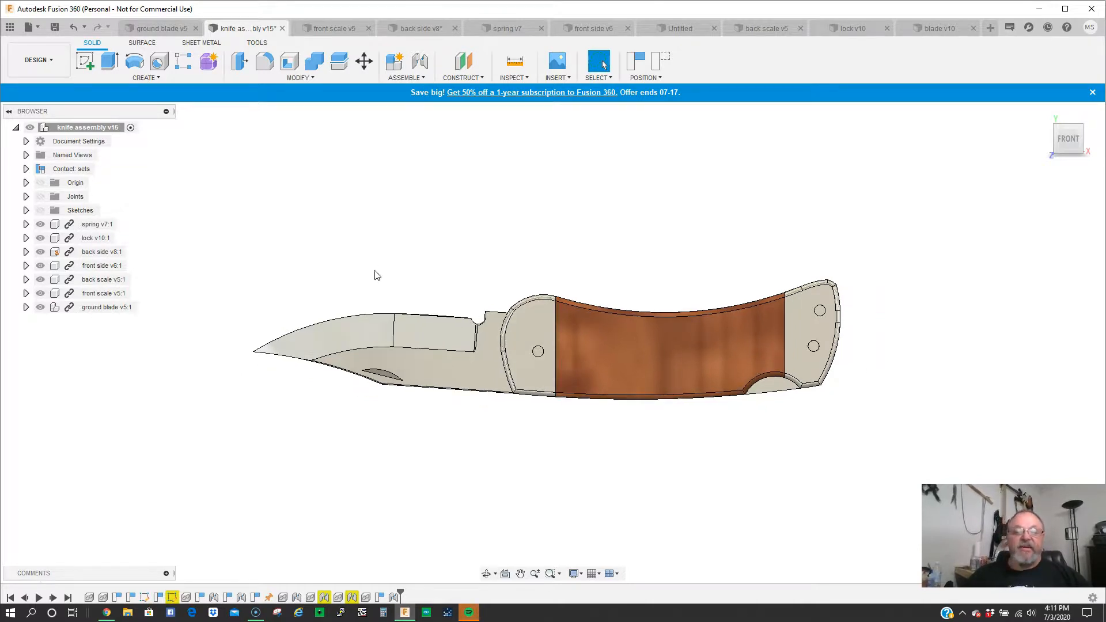